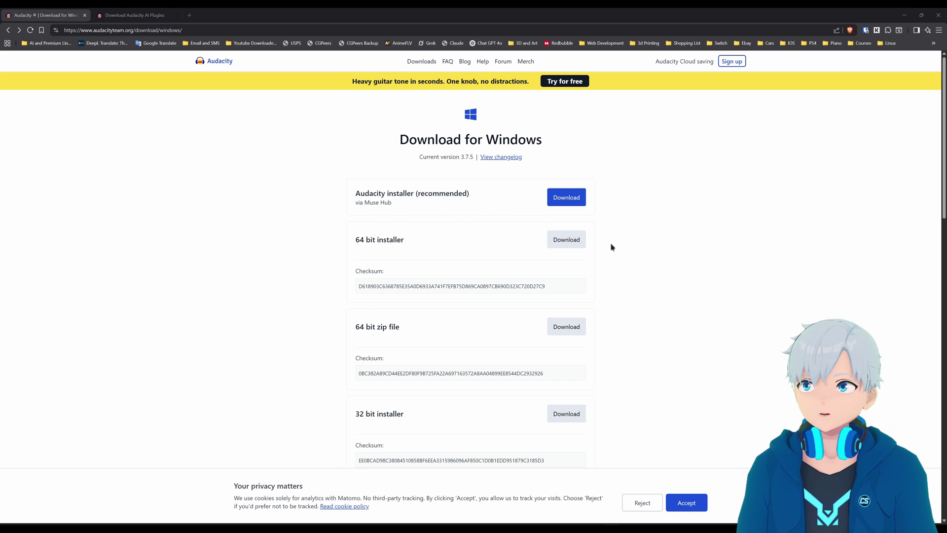
# Download the OpenVINO AI Plugins for Windows from the AI Plugins page
pyautogui.click(139, 16)
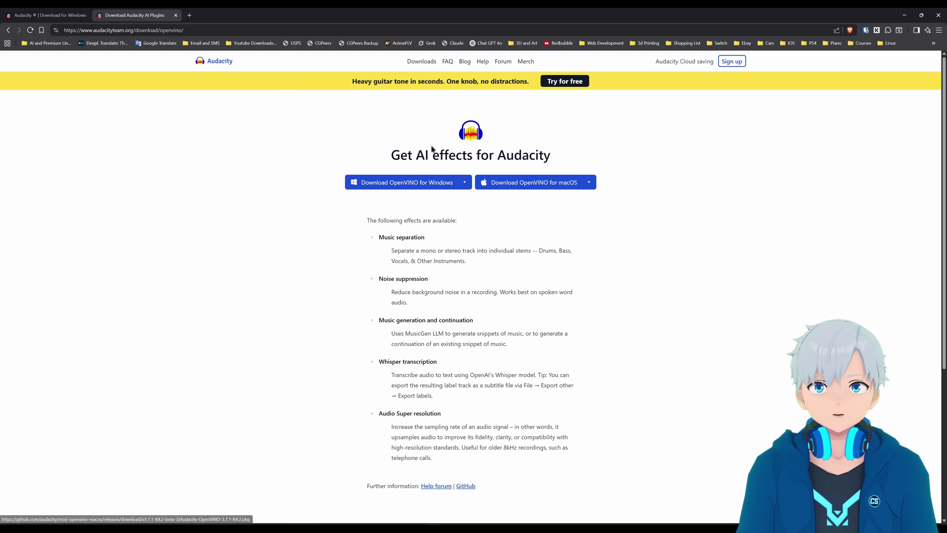
pyautogui.click(465, 182)
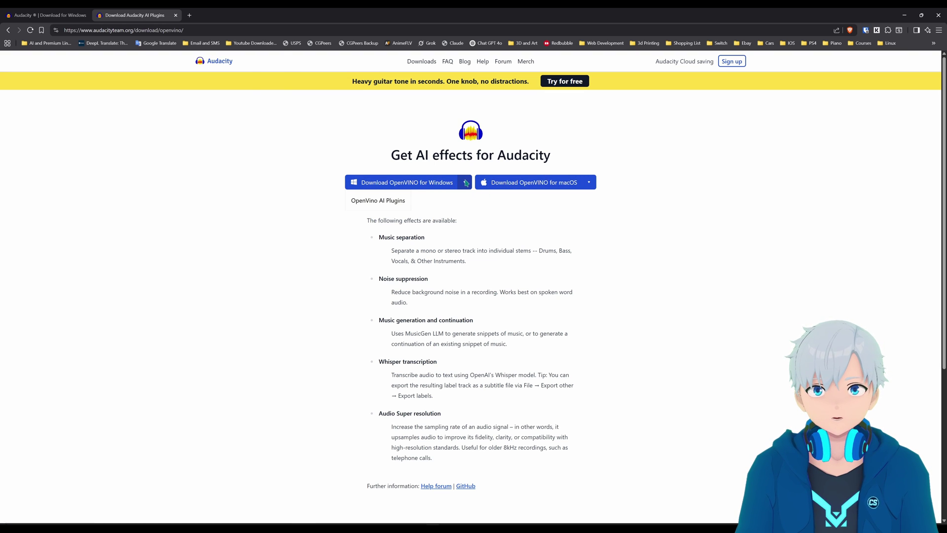
pyautogui.click(390, 202)
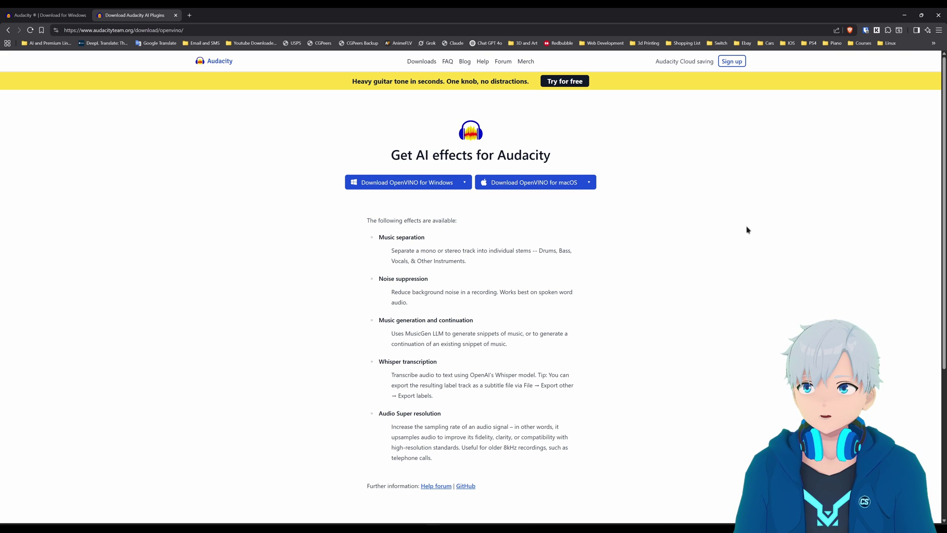
# Run the Audacity installer in English and install it with the default folder and a desktop shortcut
pyautogui.click(904, 15)
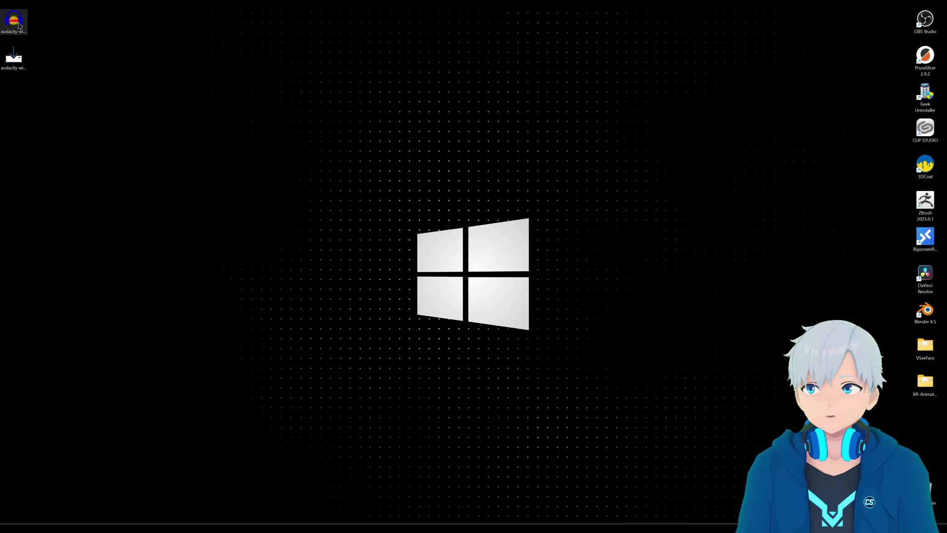
pyautogui.doubleClick(13, 22)
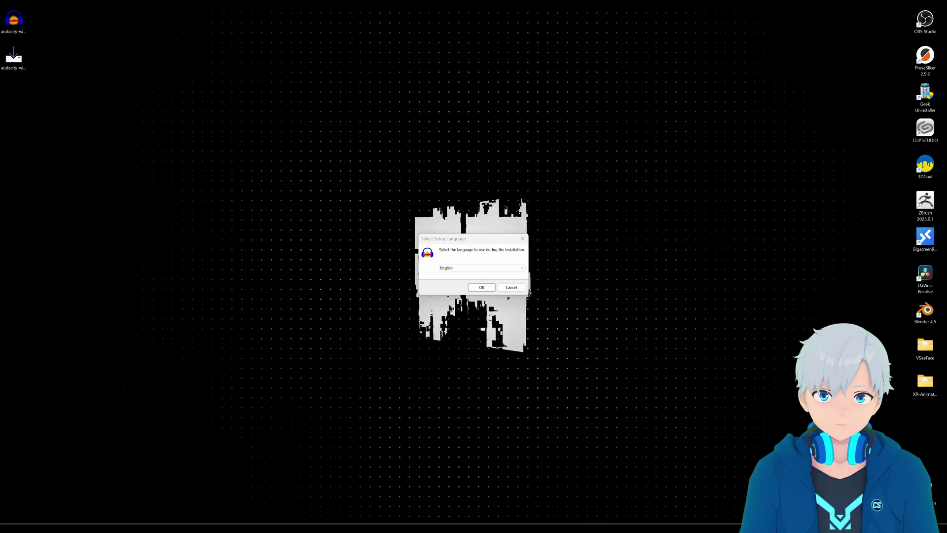
pyautogui.click(481, 288)
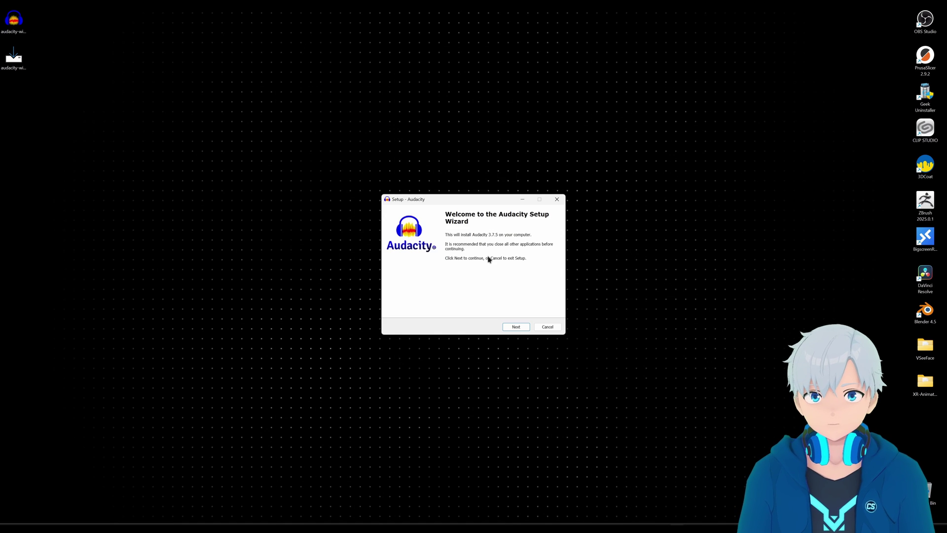
pyautogui.click(516, 327)
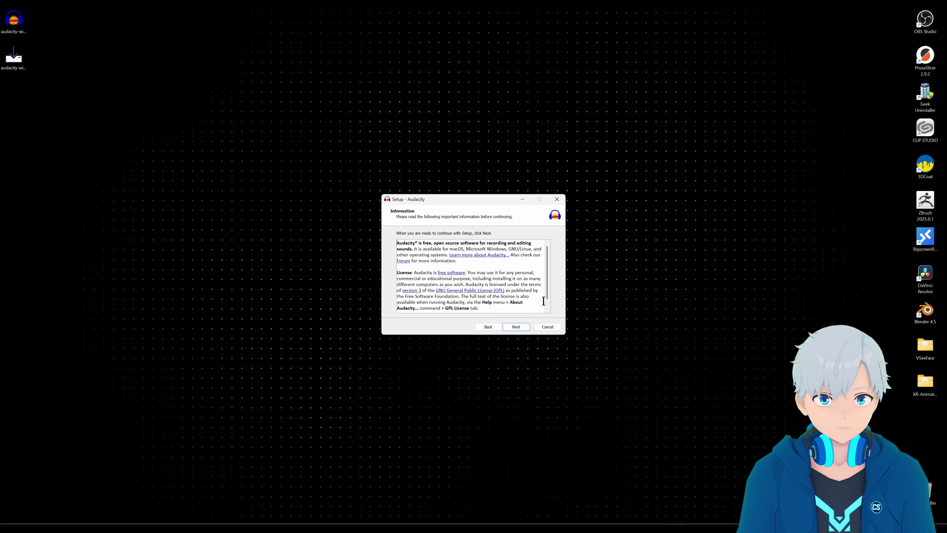
pyautogui.click(517, 327)
pyautogui.click(517, 327)
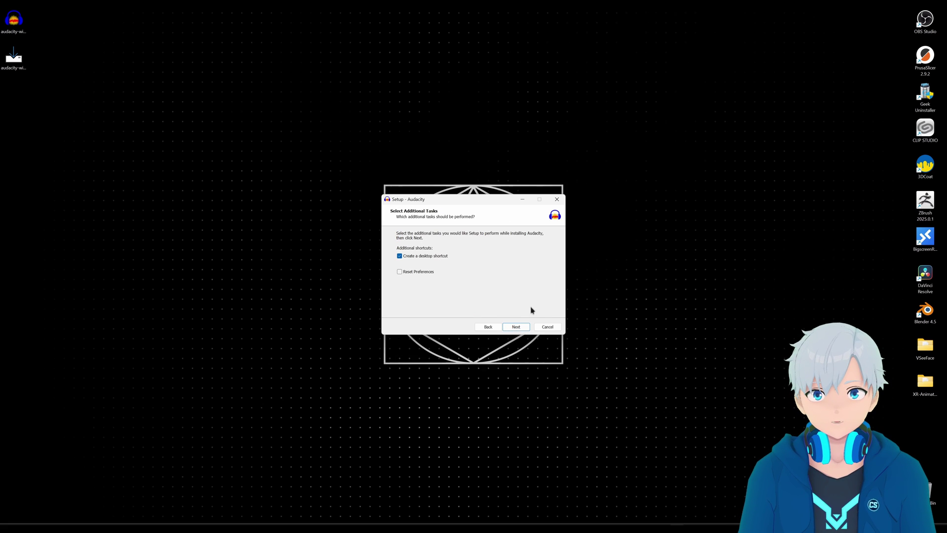
pyautogui.click(525, 328)
pyautogui.click(526, 327)
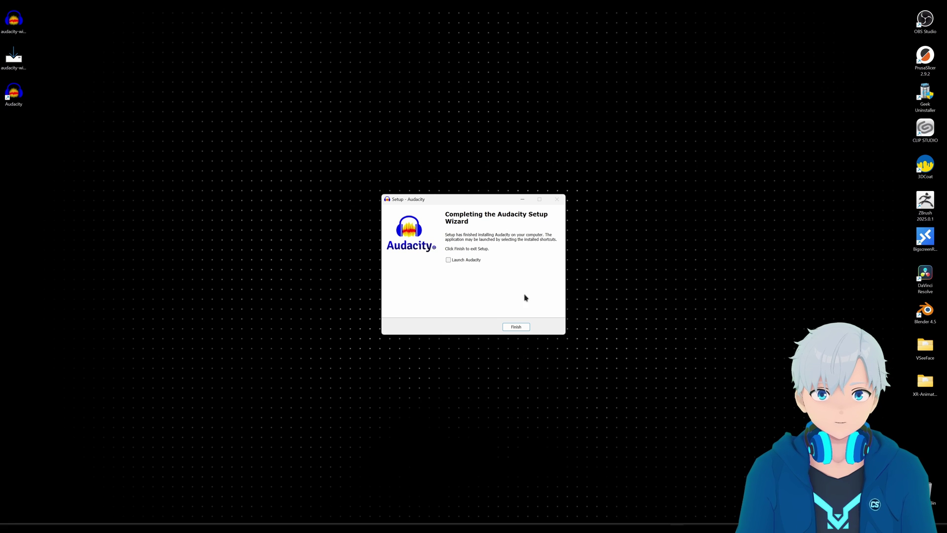
# Close the Audacity installer, tidy the desktop icons, and advance OpenVINO setup past welcome and license
pyautogui.click(519, 328)
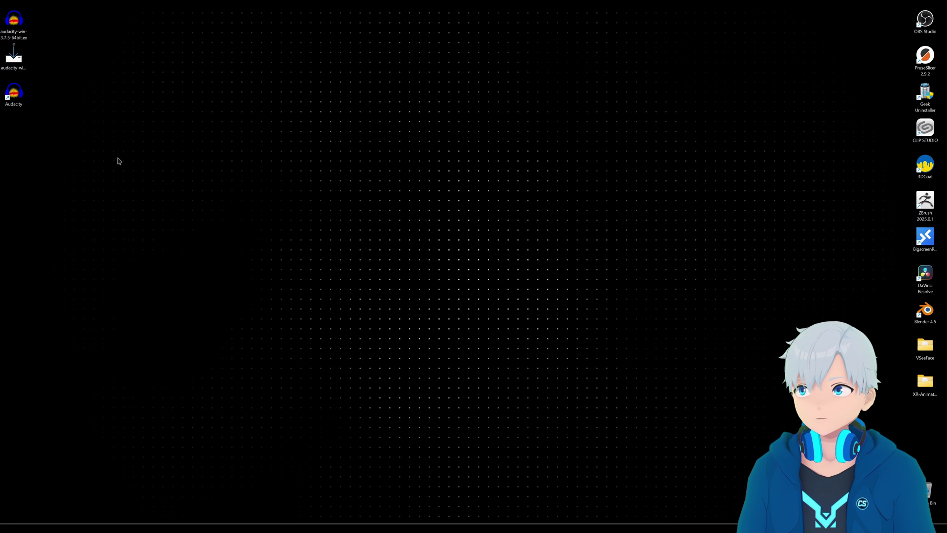
pyautogui.moveTo(16, 60); pyautogui.dragTo(69, 139)
pyautogui.moveTo(13, 93); pyautogui.dragTo(14, 57)
pyautogui.moveTo(74, 139); pyautogui.dragTo(51, 96)
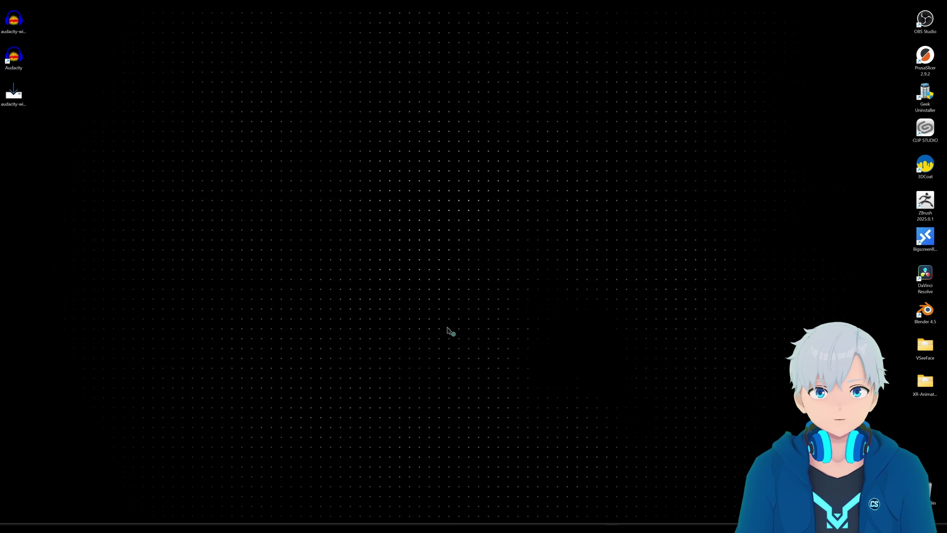
pyautogui.click(534, 339)
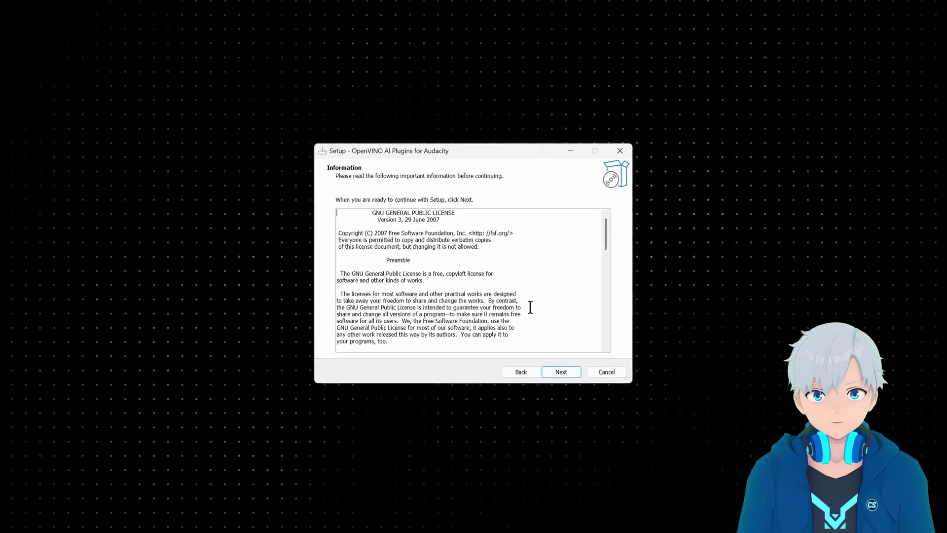
pyautogui.click(534, 339)
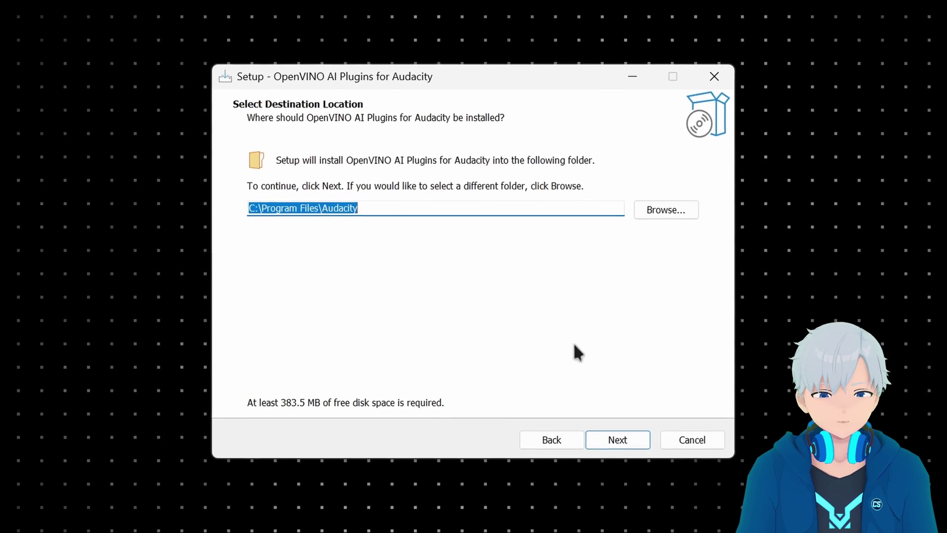
# Keep the default install folder and exclude all Music Generation models
pyautogui.click(625, 443)
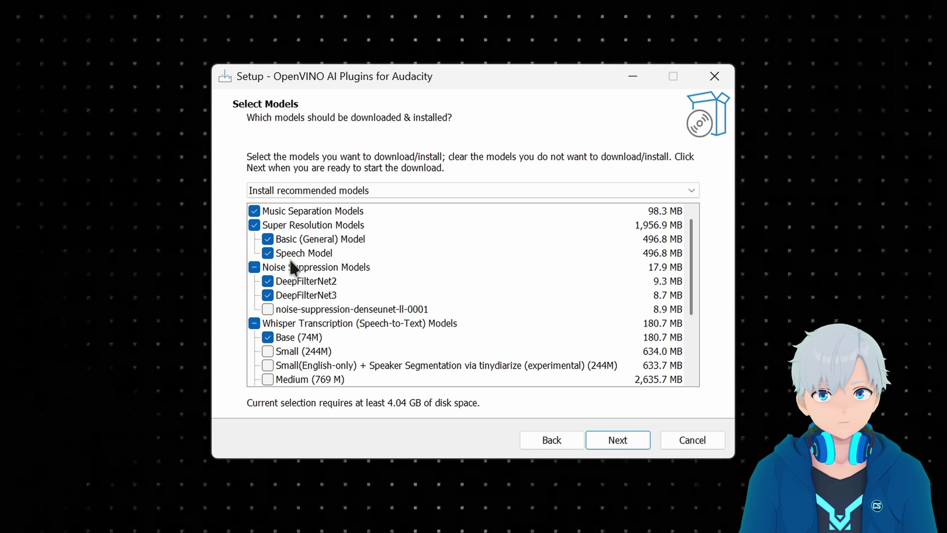
pyautogui.scroll(-3, 283, 323)
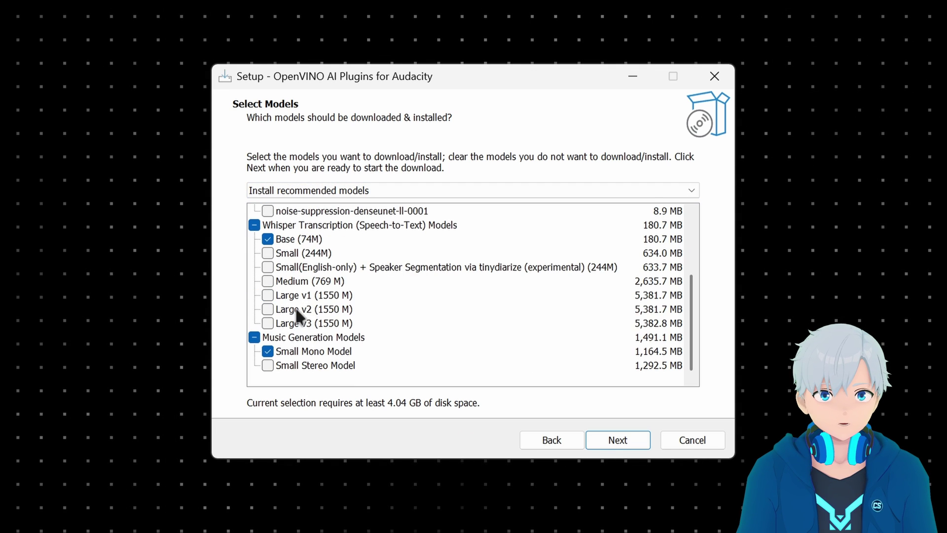
pyautogui.scroll(2, 352, 257)
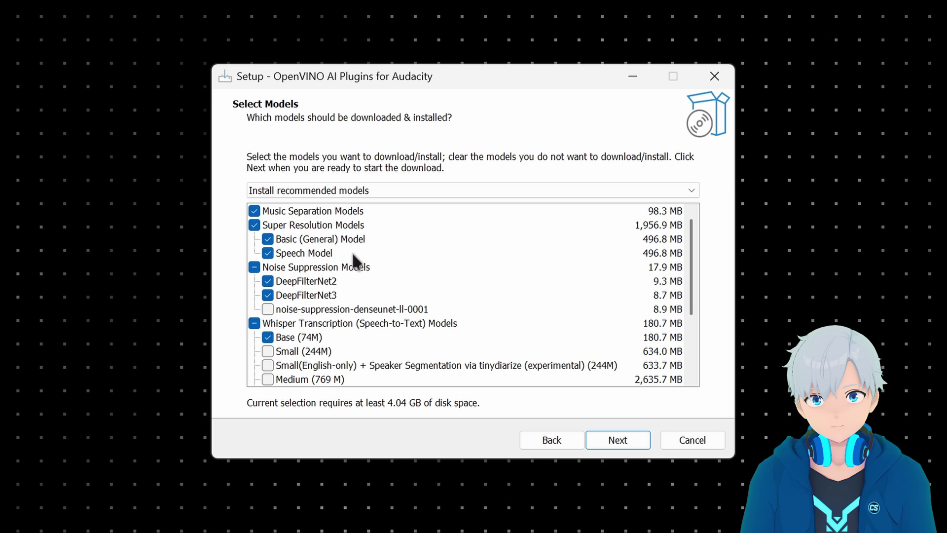
pyautogui.scroll(-2, 353, 253)
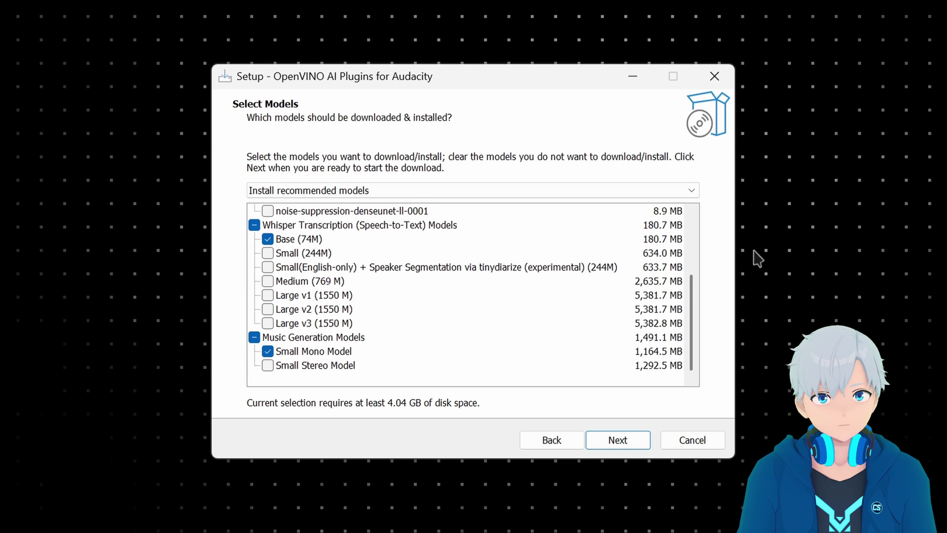
pyautogui.click(256, 339)
pyautogui.click(260, 342)
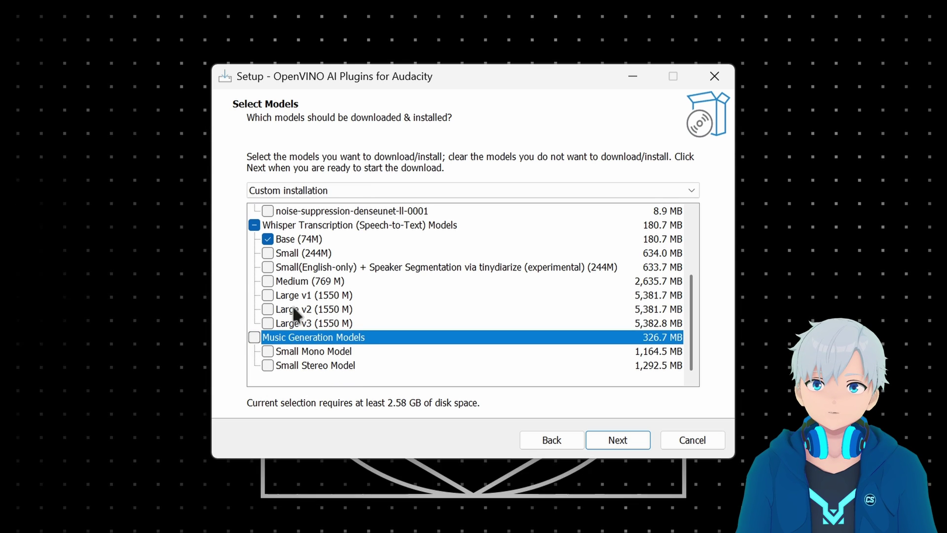
# Exclude the Whisper Transcription and Noise Suppression model groups
pyautogui.scroll(1, 382, 254)
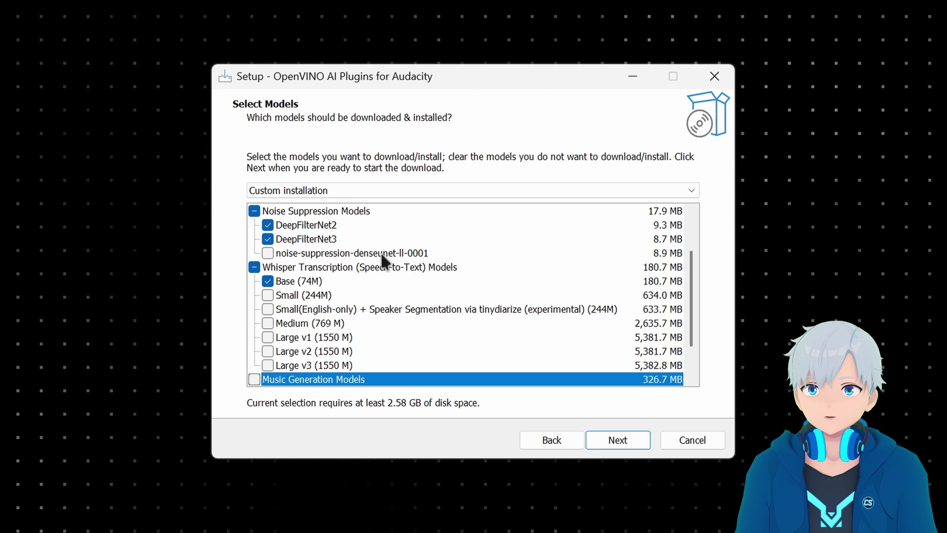
pyautogui.click(333, 268)
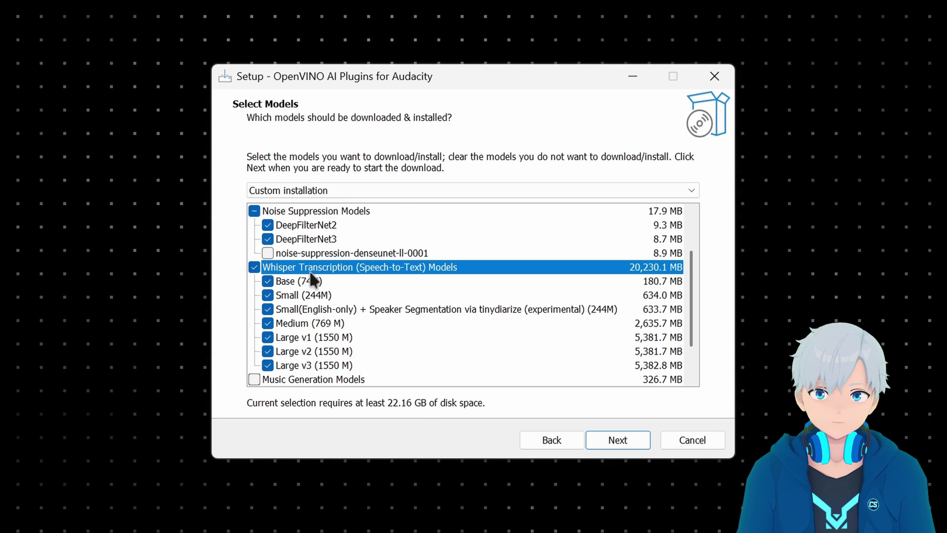
pyautogui.click(312, 270)
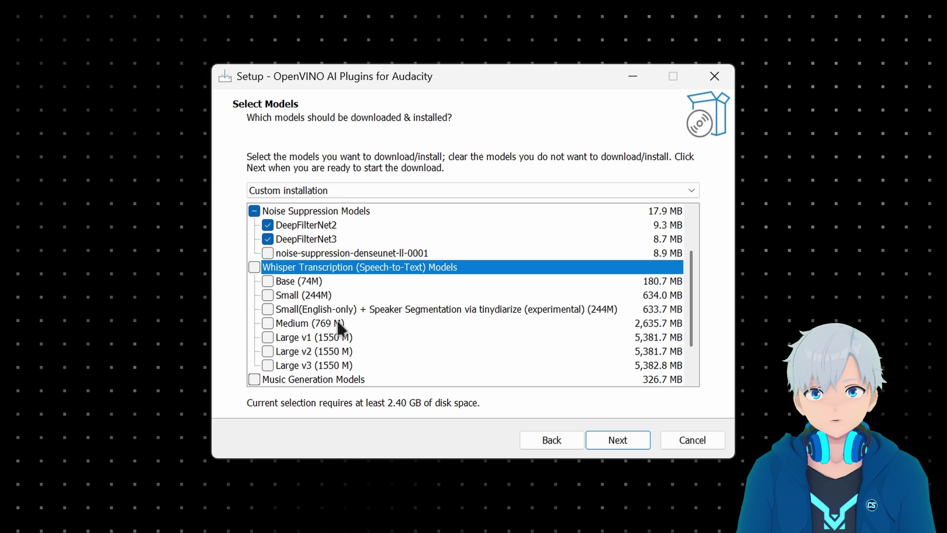
pyautogui.scroll(2, 339, 326)
pyautogui.click(339, 268)
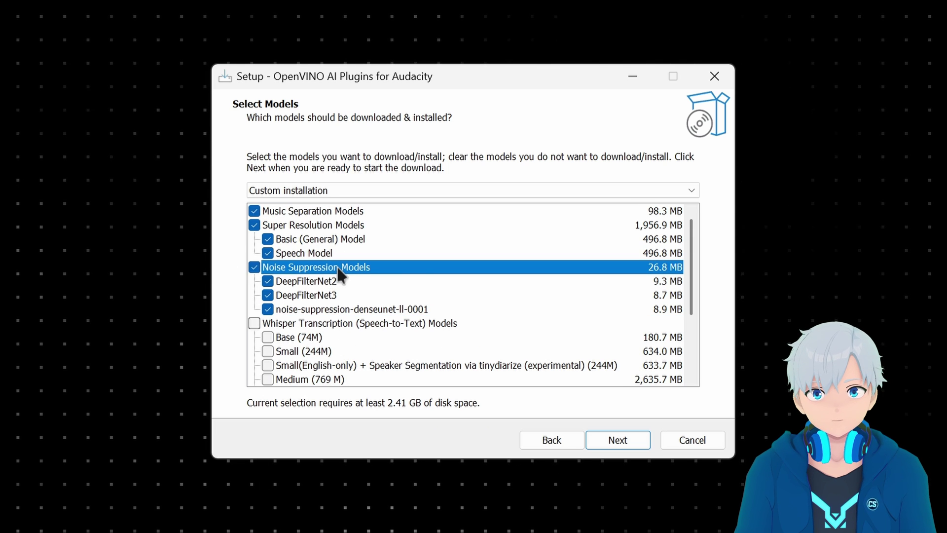
pyautogui.click(255, 267)
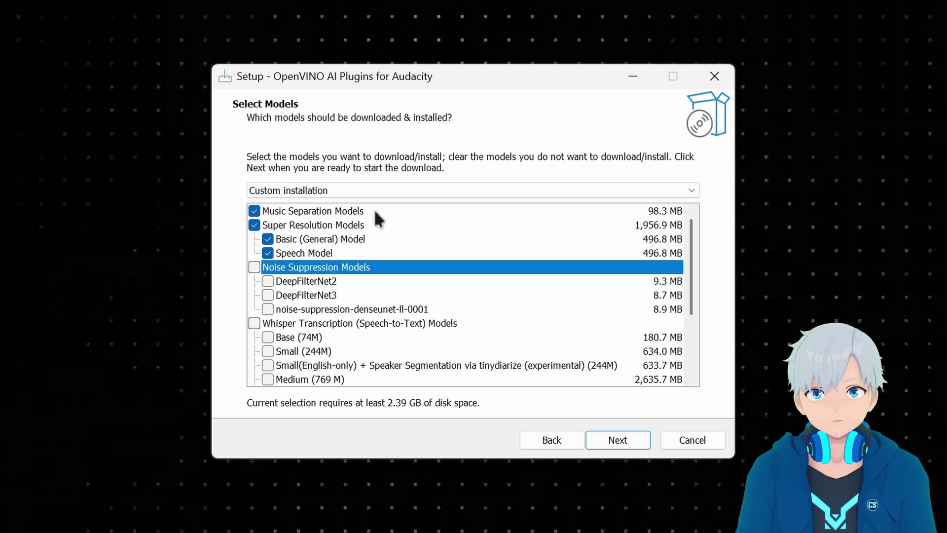
# Keep Music Separation Models, exclude Super Resolution, and download the selected models
pyautogui.click(315, 216)
pyautogui.click(317, 217)
pyautogui.click(254, 225)
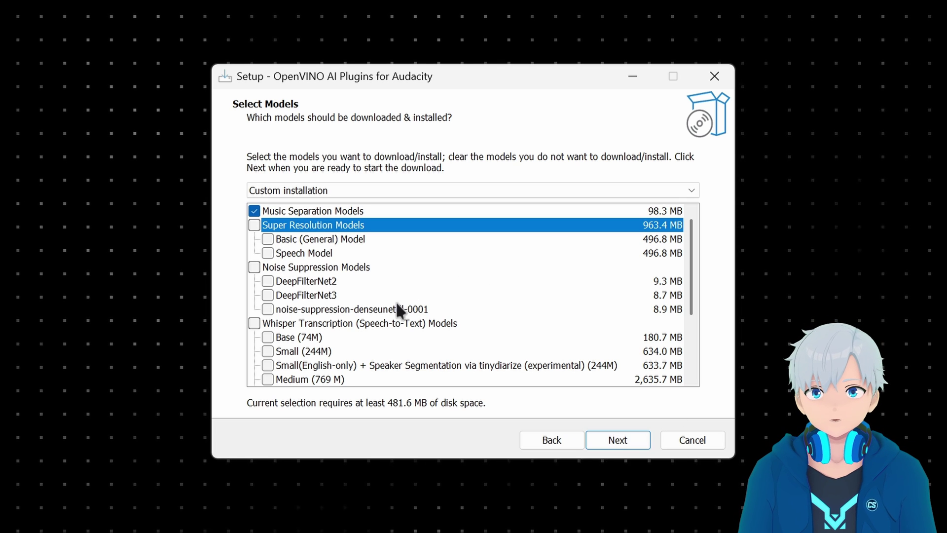
pyautogui.click(625, 445)
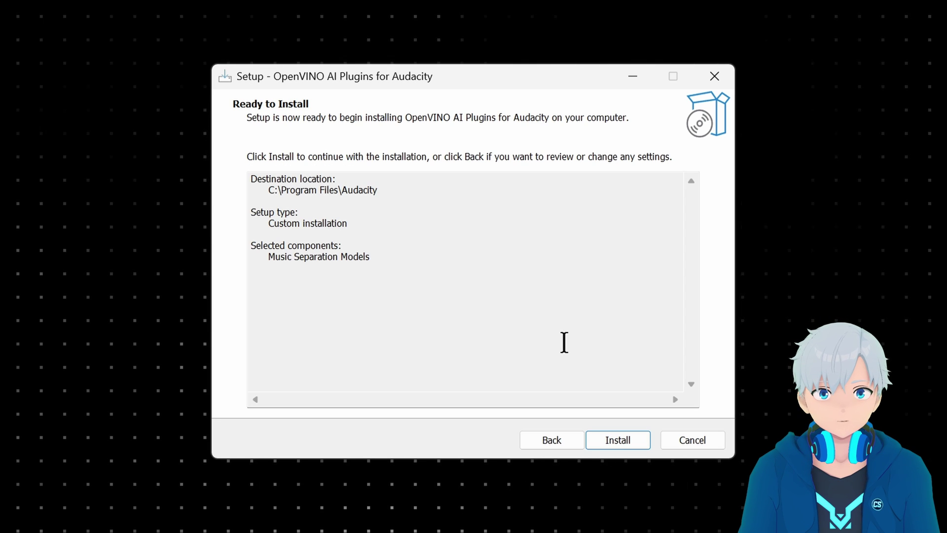
# Install the Music Separation Models and finish the OpenVINO setup wizard
pyautogui.click(635, 443)
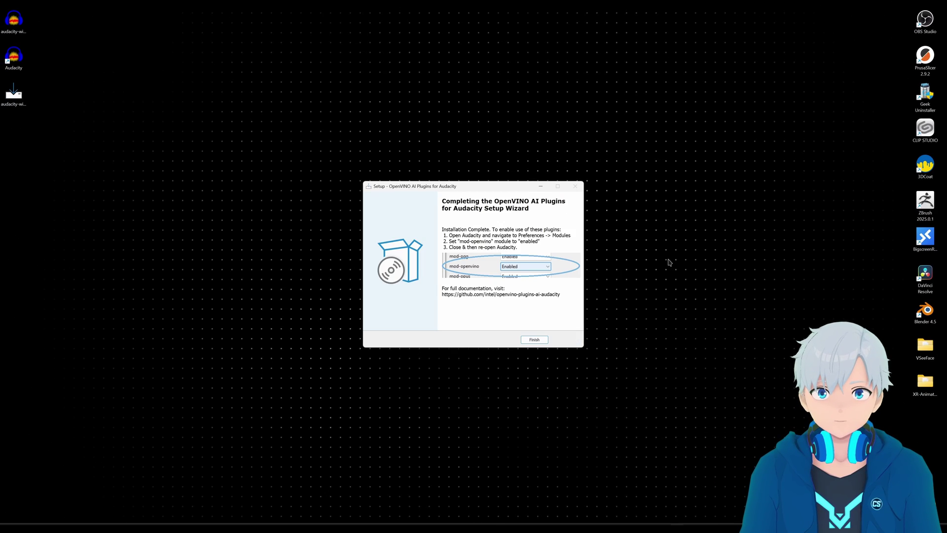
pyautogui.click(535, 340)
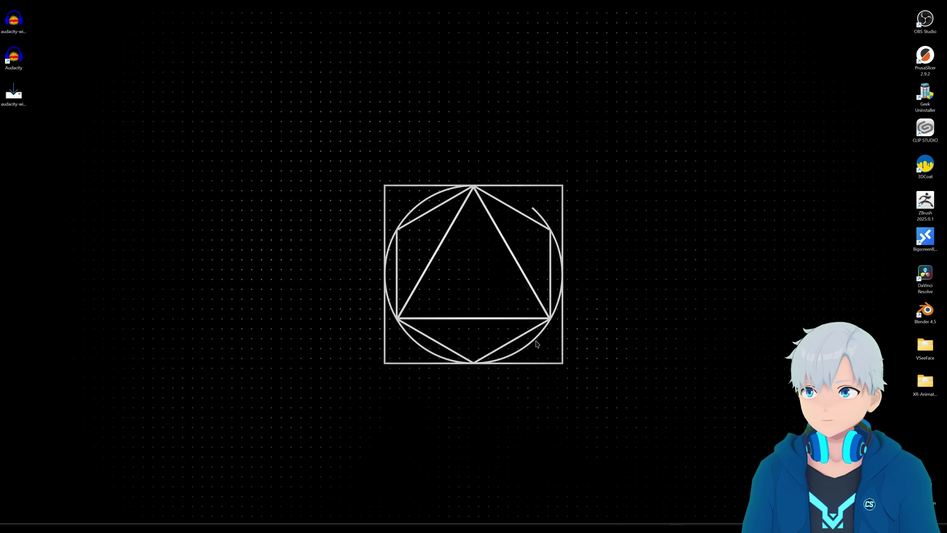
# Launch Audacity, accept the usage notice, turn off the welcome screen, and maximize the window
pyautogui.doubleClick(15, 61)
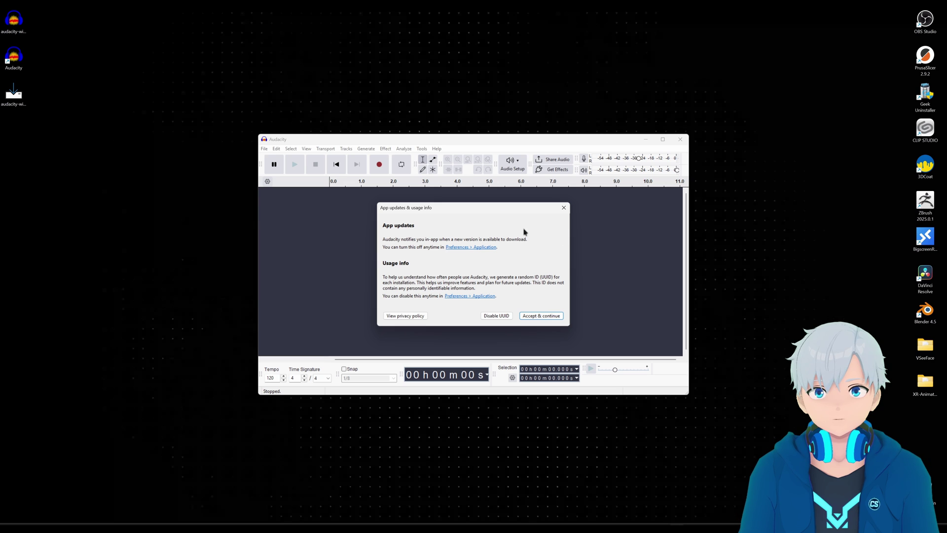
pyautogui.click(553, 318)
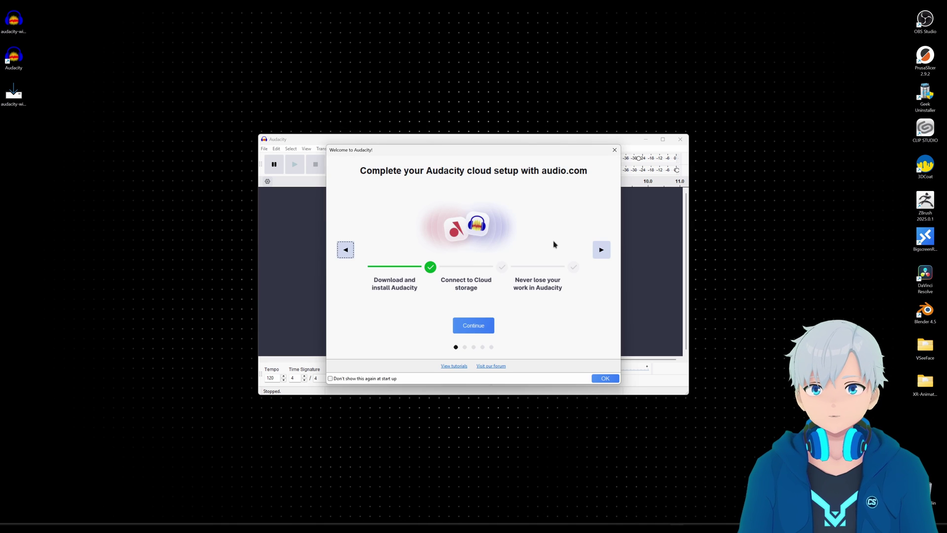
pyautogui.click(353, 379)
pyautogui.click(615, 150)
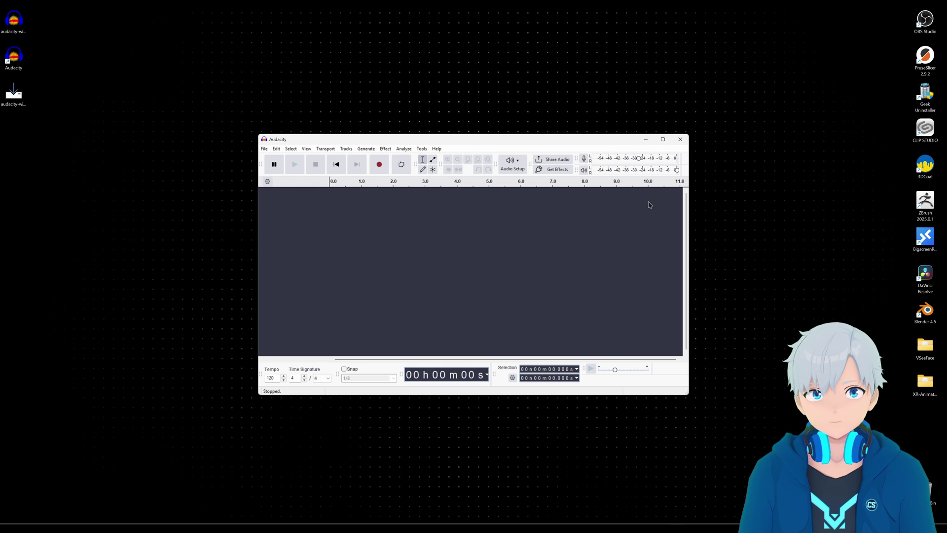
pyautogui.click(663, 139)
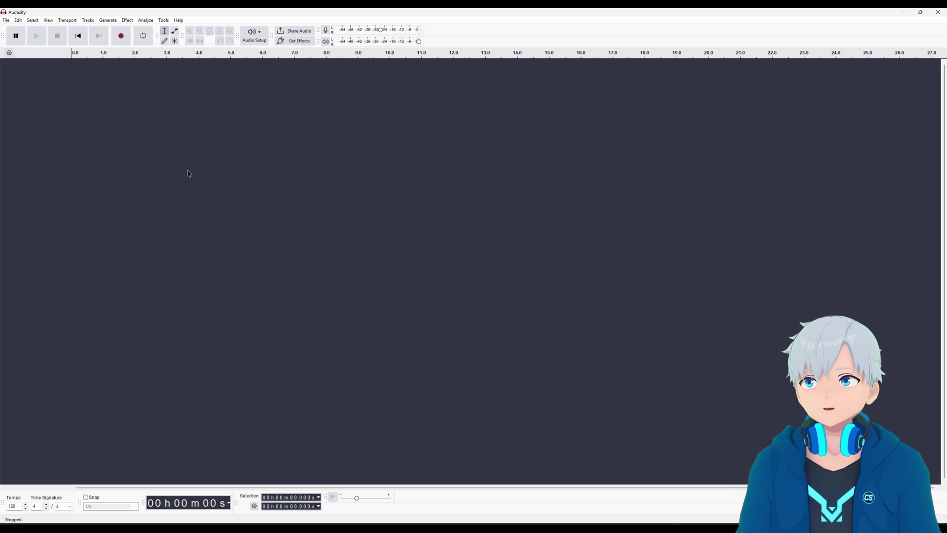
# Check the Effect menu's OpenVINO AI Effects list for Music Separation, then show the Edit menu
pyautogui.click(128, 21)
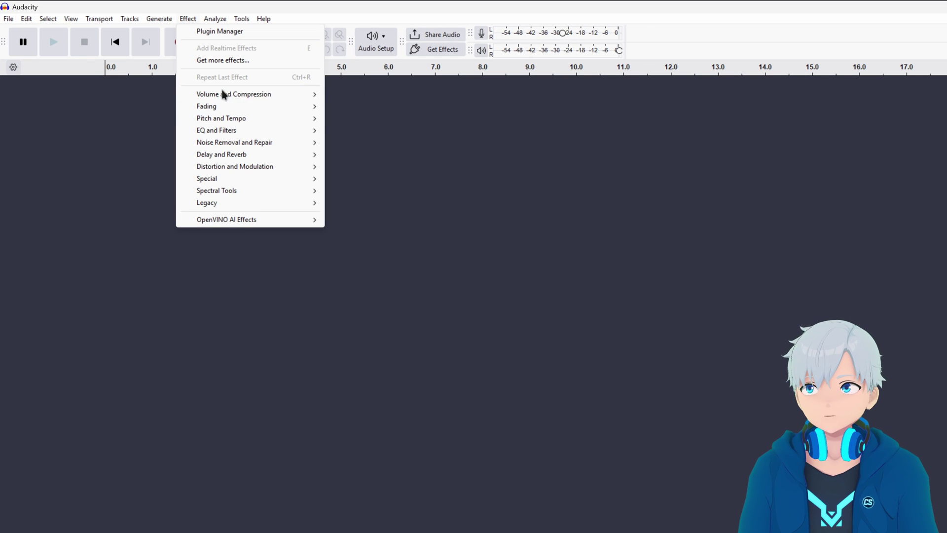
pyautogui.moveTo(271, 225)
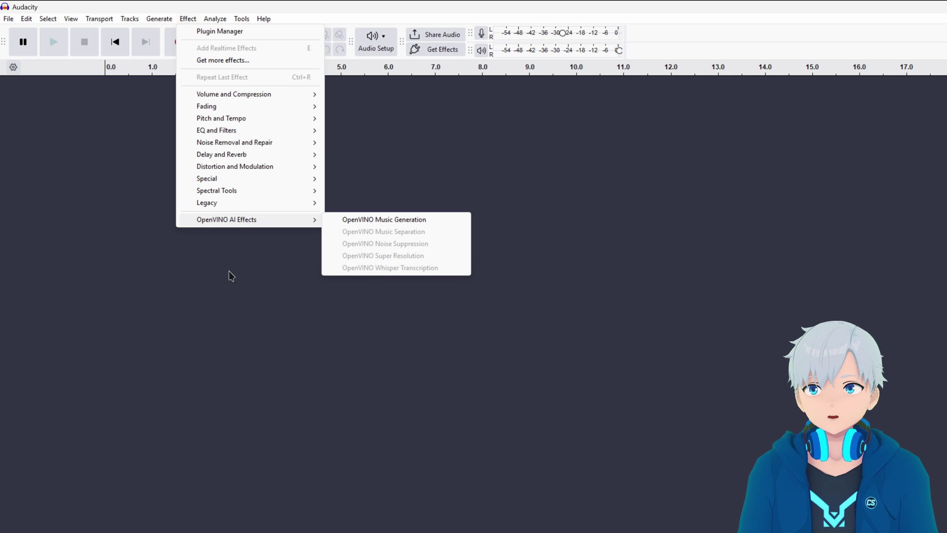
pyautogui.click(260, 290)
pyautogui.click(26, 20)
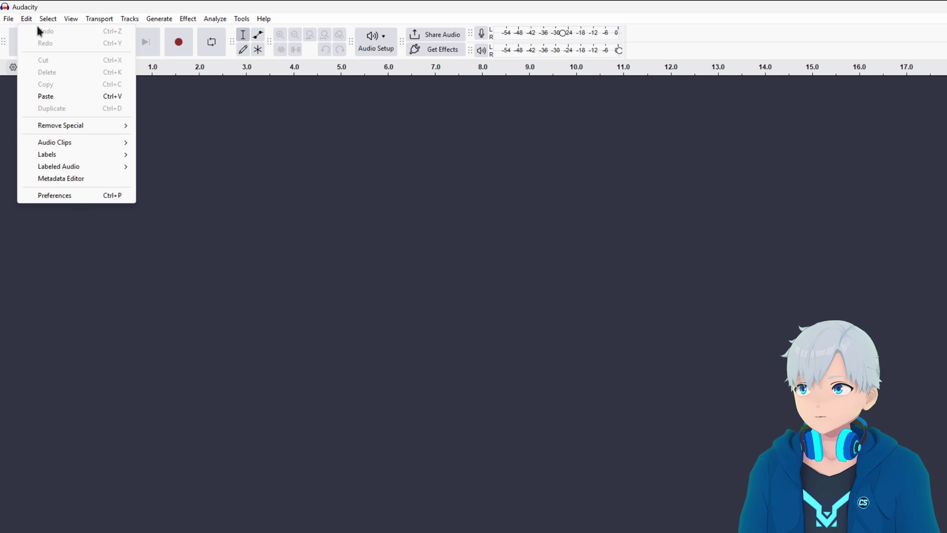
pyautogui.click(70, 196)
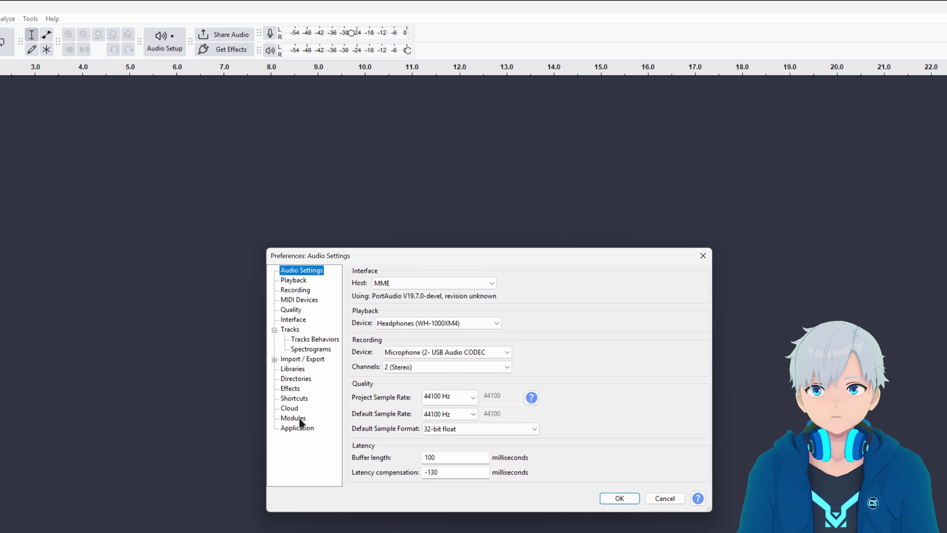
pyautogui.click(299, 419)
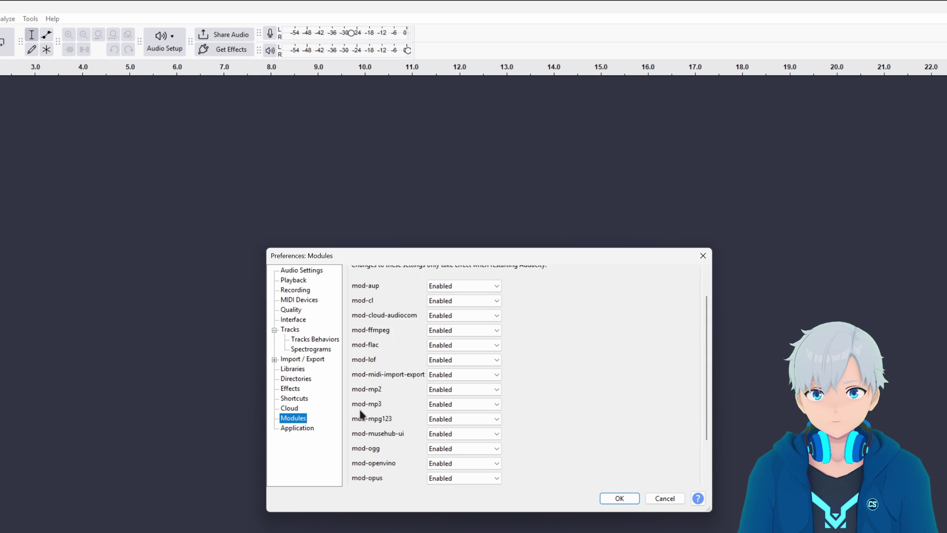
pyautogui.scroll(-3, 361, 414)
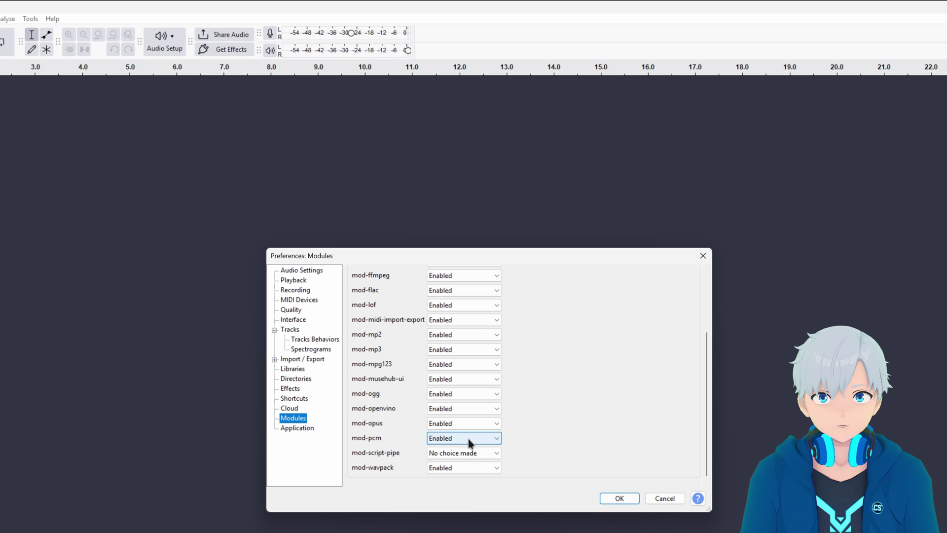
pyautogui.click(627, 499)
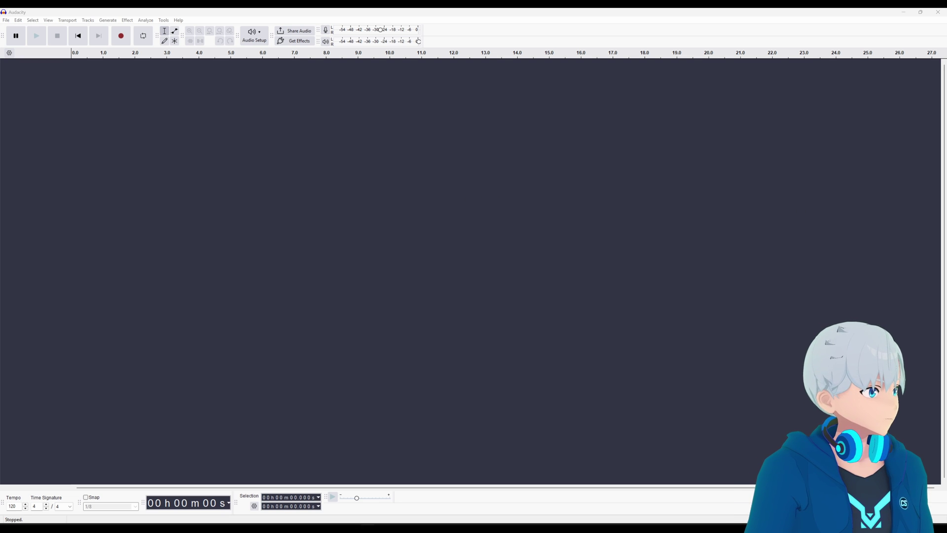
# Import The_Cockroach_Crusader as a stereo track and play it from about 11 seconds
pyautogui.moveTo(532, 246); pyautogui.dragTo(417, 244)
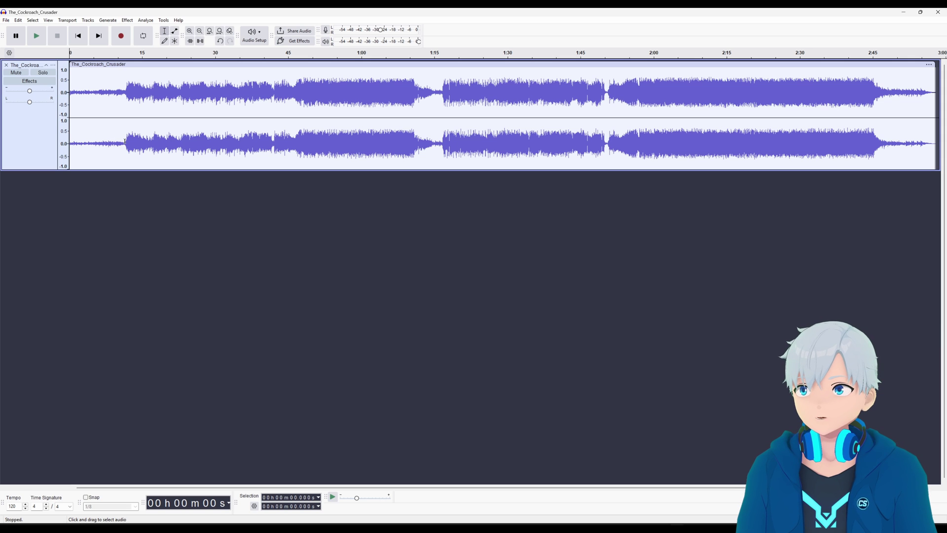
pyautogui.click(124, 141)
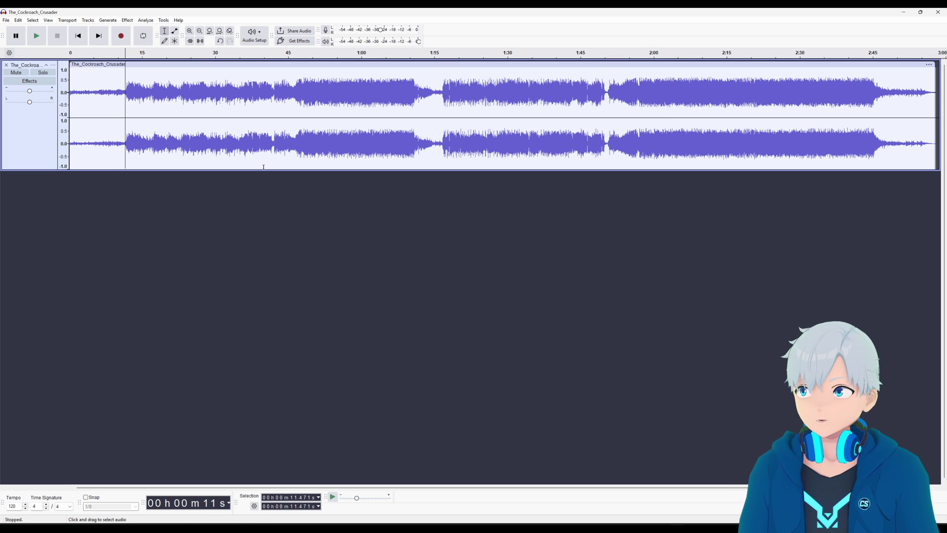
pyautogui.click(37, 35)
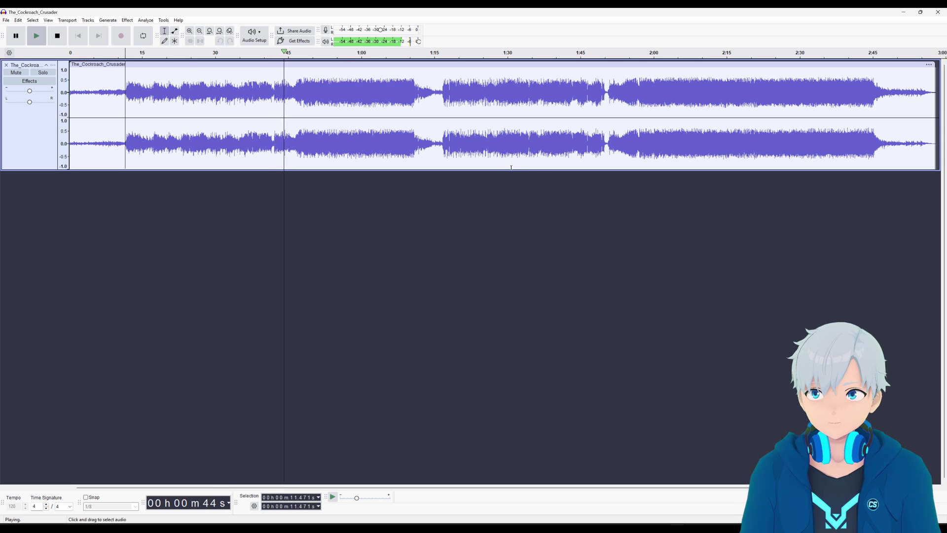
pyautogui.click(58, 36)
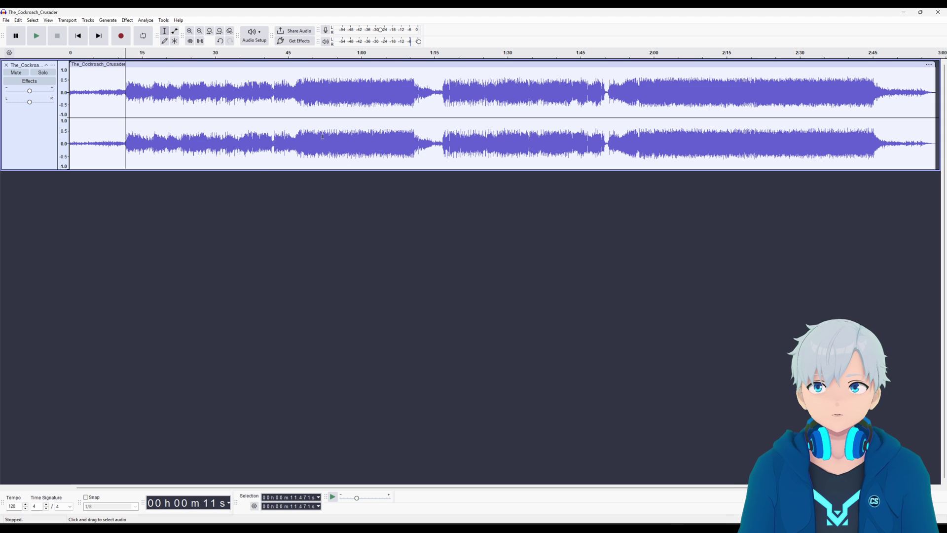
# Select the whole song and open the OpenVINO Music Separation effect
pyautogui.click(341, 142)
pyautogui.hotkey('ctrl', 'a')
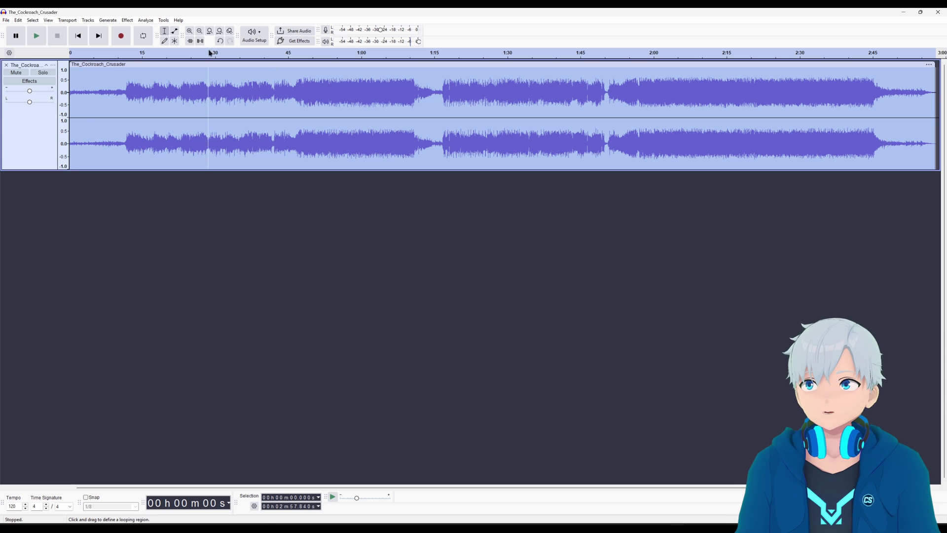
pyautogui.click(128, 20)
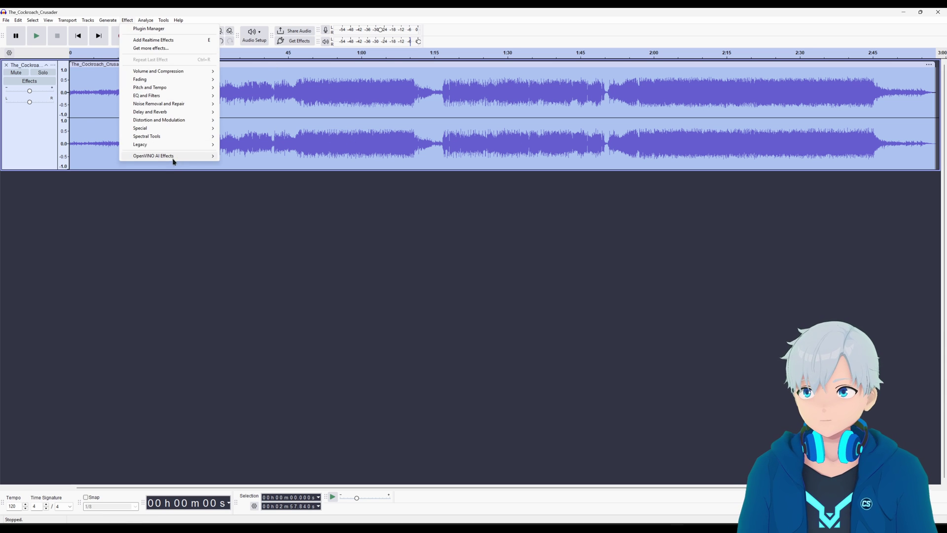
pyautogui.moveTo(195, 160)
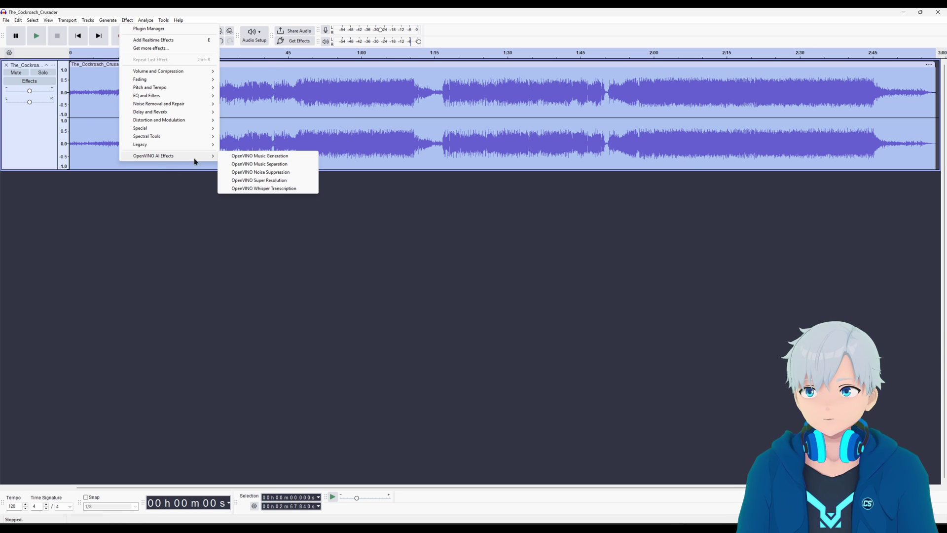
pyautogui.click(288, 165)
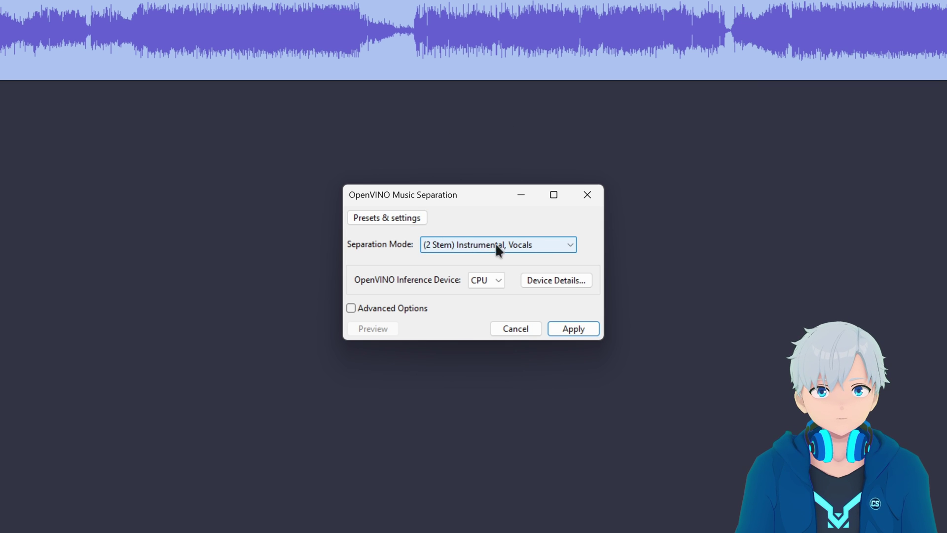
# Keep separation mode (2 Stem) Instrumental, Vocals and CPU as the inference device
pyautogui.click(522, 245)
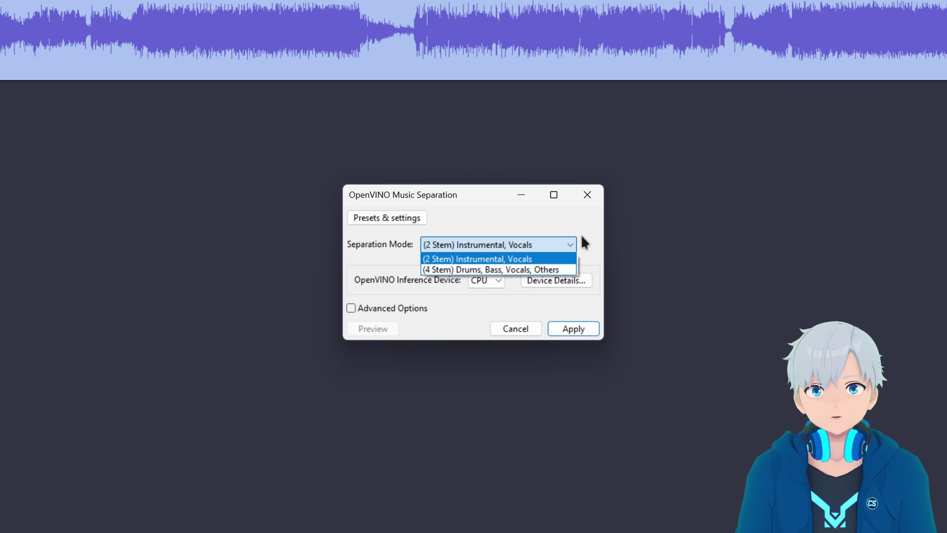
pyautogui.click(587, 221)
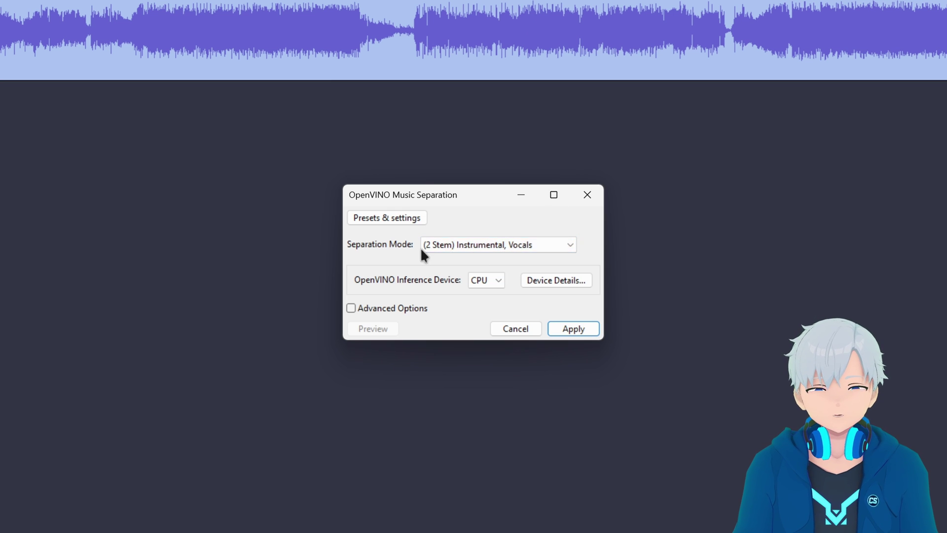
pyautogui.click(494, 286)
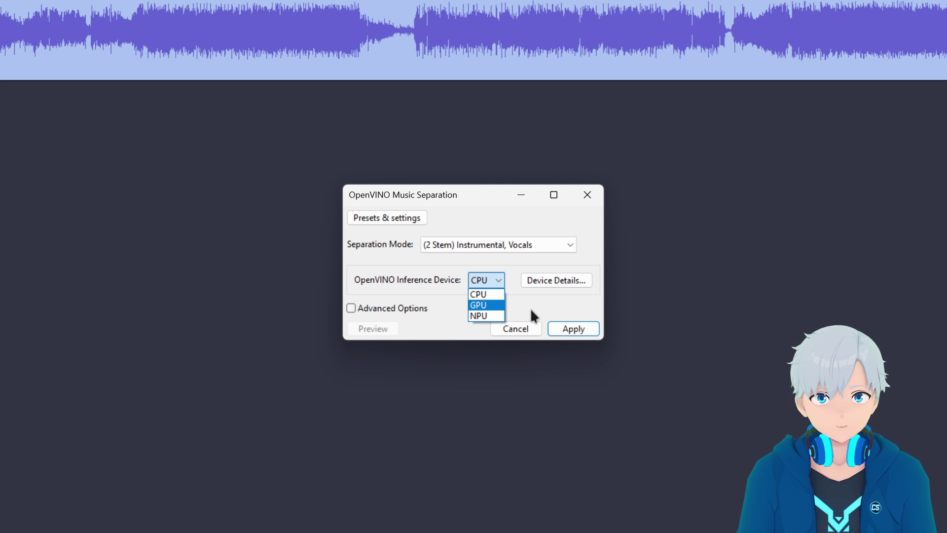
pyautogui.click(501, 296)
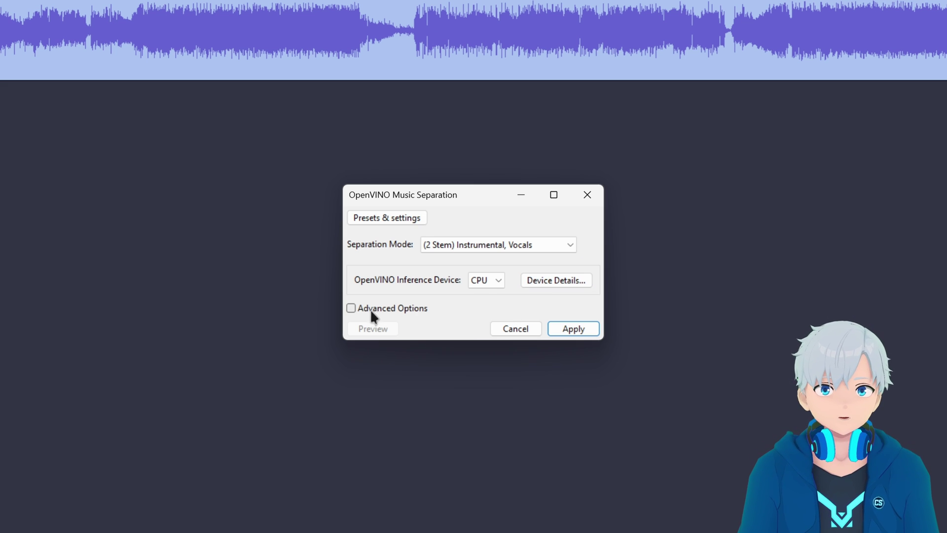
# Enable Advanced Options, set Shifts to 5, and apply the separation
pyautogui.click(407, 311)
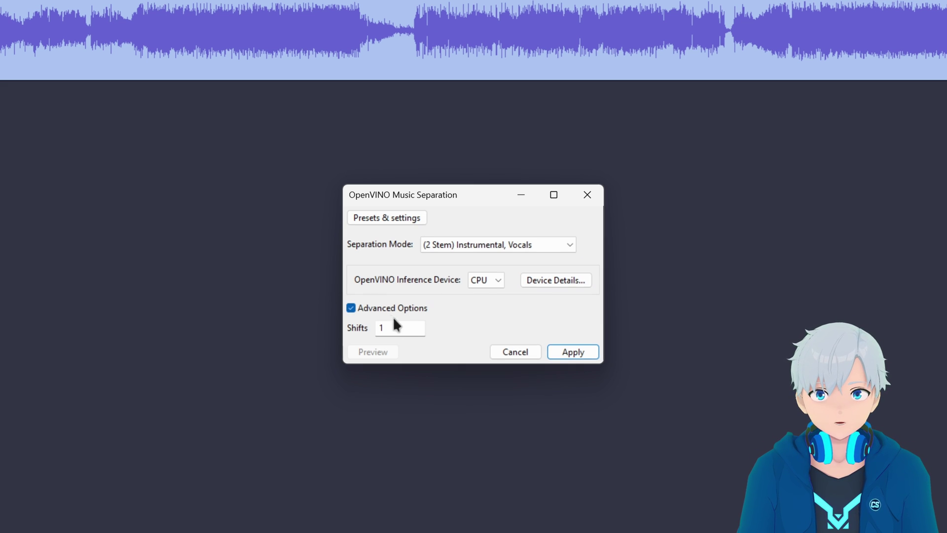
pyautogui.doubleClick(372, 328)
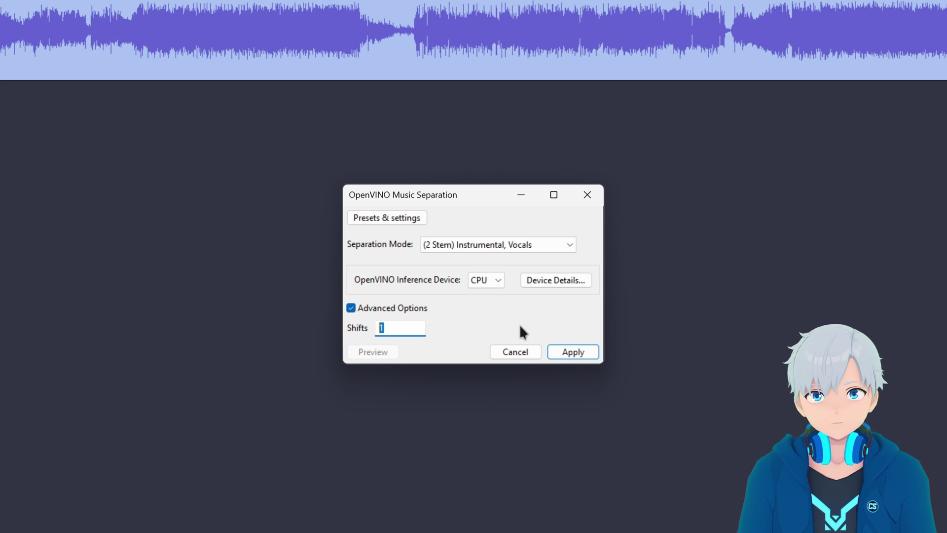
pyautogui.click(394, 326)
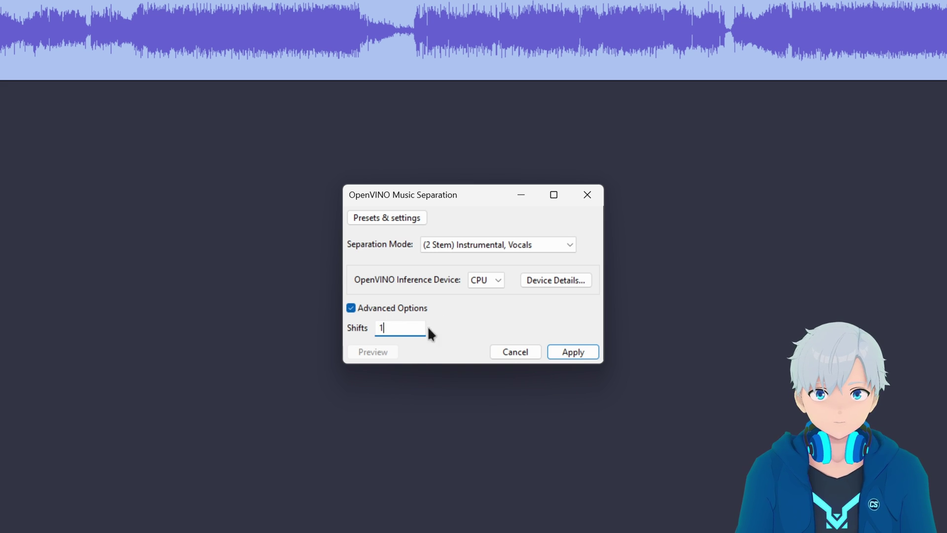
pyautogui.hotkey('ctrl', 'a')
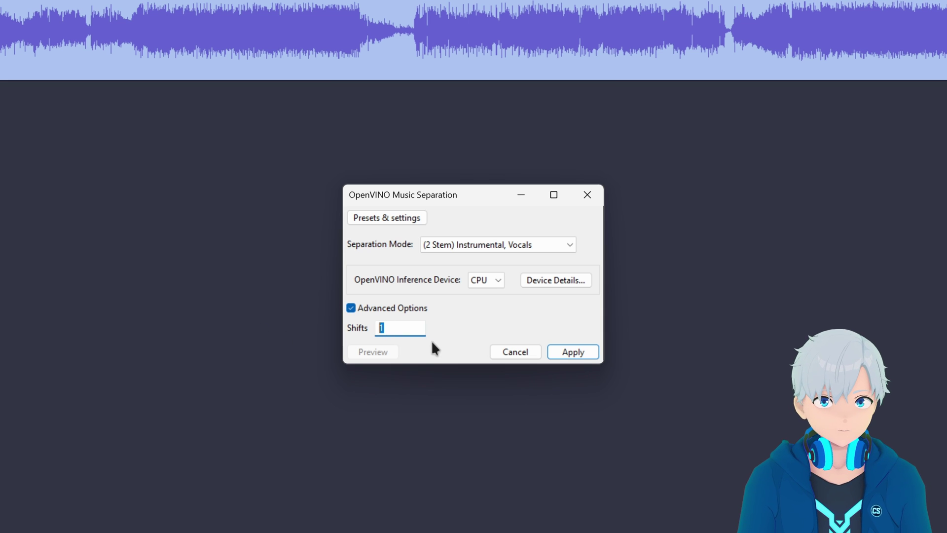
pyautogui.write('5')
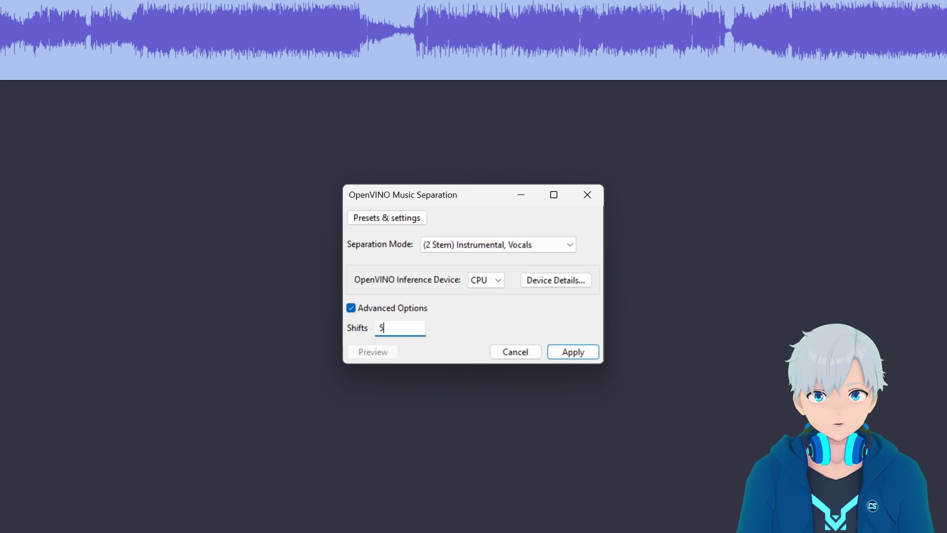
pyautogui.doubleClick(386, 327)
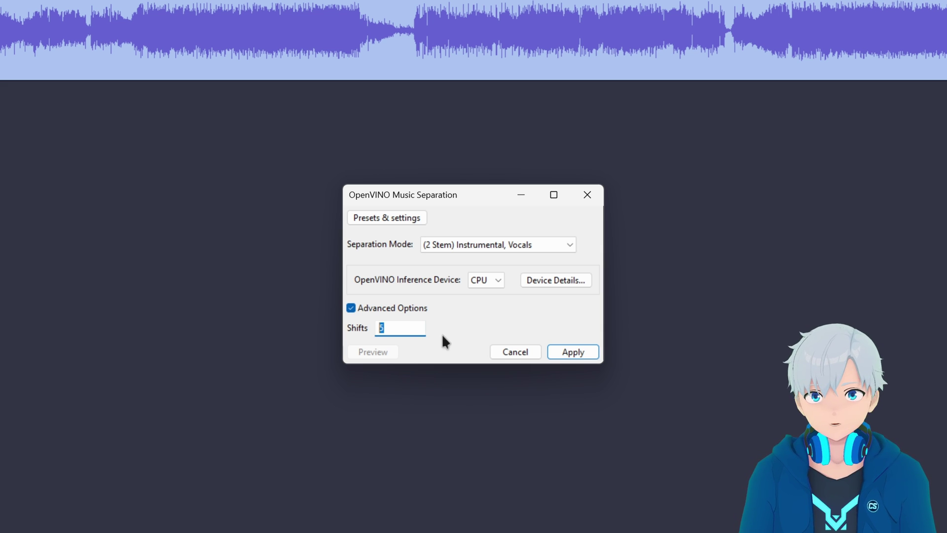
pyautogui.write('5')
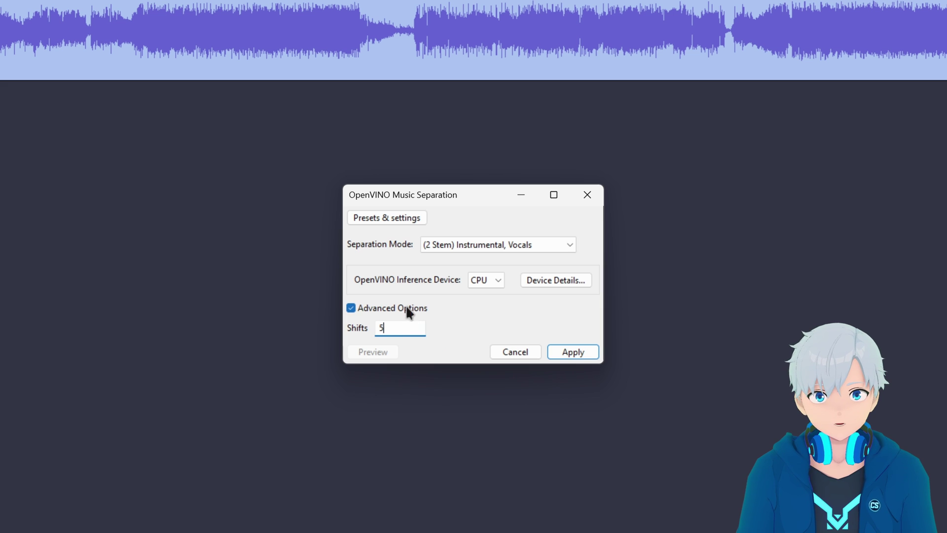
pyautogui.click(582, 356)
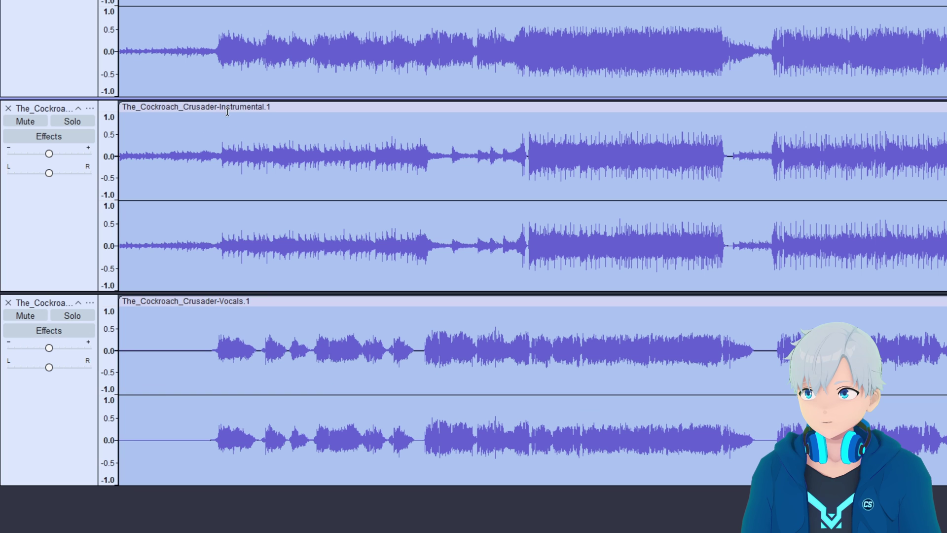
# Solo the Instrumental.1 track once the separated stems appear below the original song
pyautogui.moveTo(227, 112); pyautogui.dragTo(230, 112)
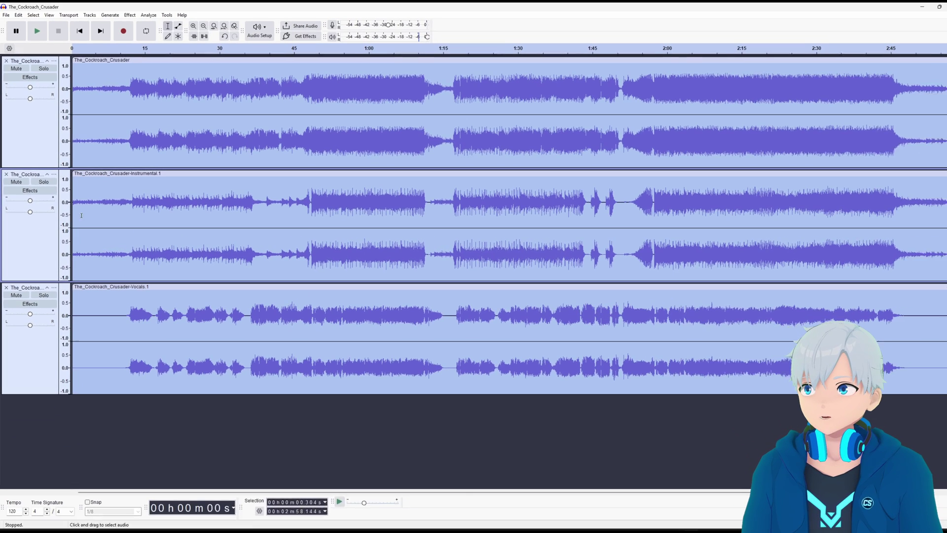
pyautogui.click(44, 183)
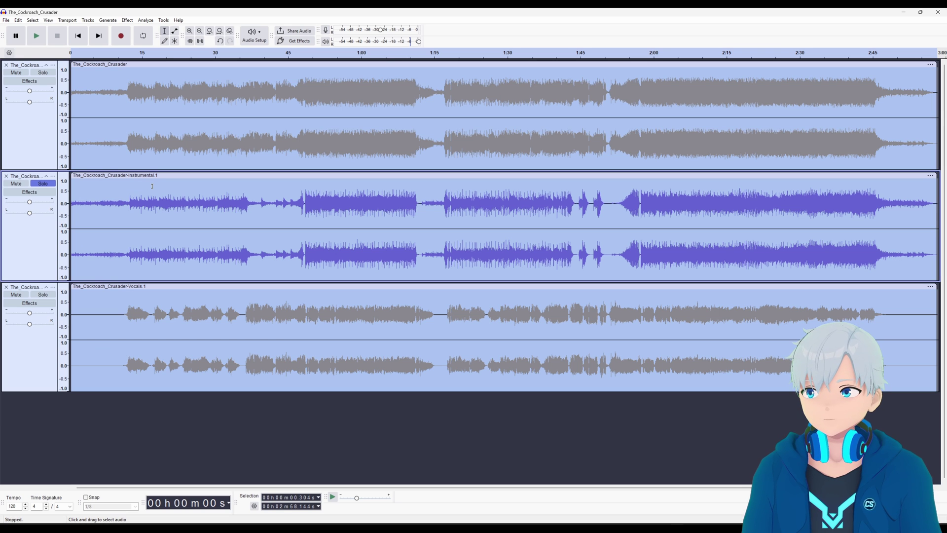
# Play the soloed instrumental, pause, then replay it from about 11.9 seconds and stop
pyautogui.click(36, 35)
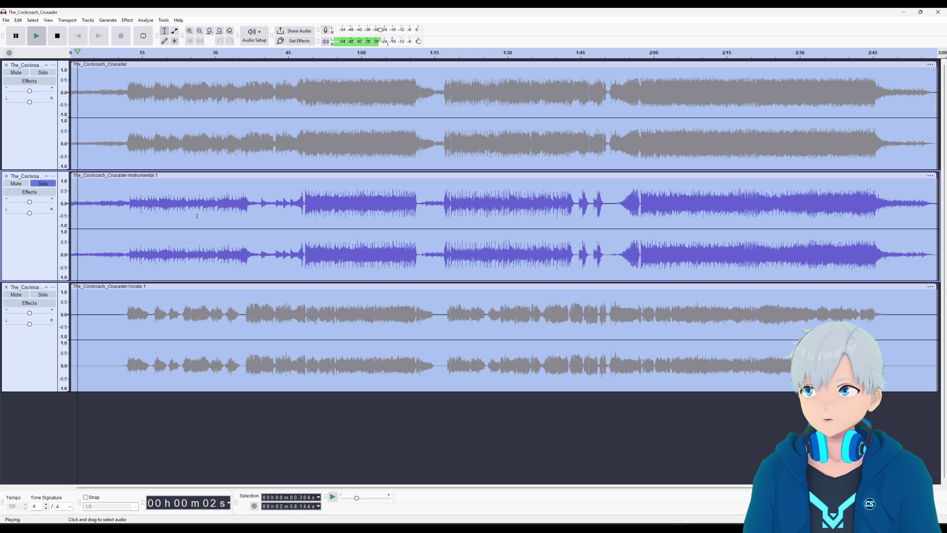
pyautogui.click(16, 35)
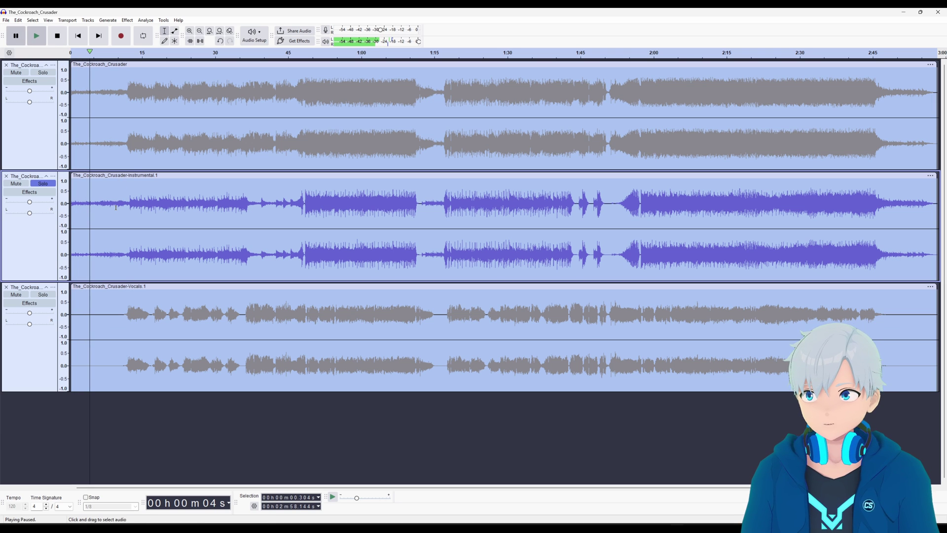
pyautogui.click(127, 202)
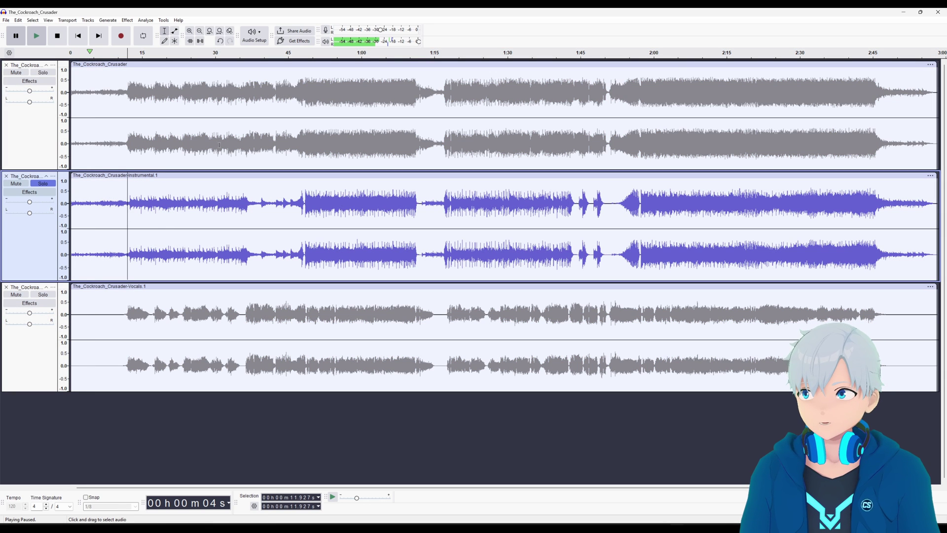
pyautogui.click(39, 37)
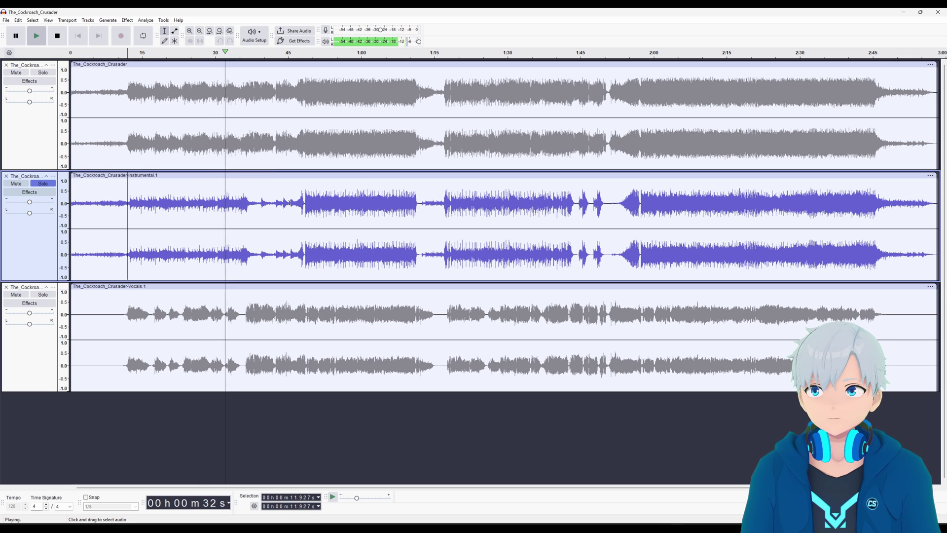
pyautogui.click(58, 35)
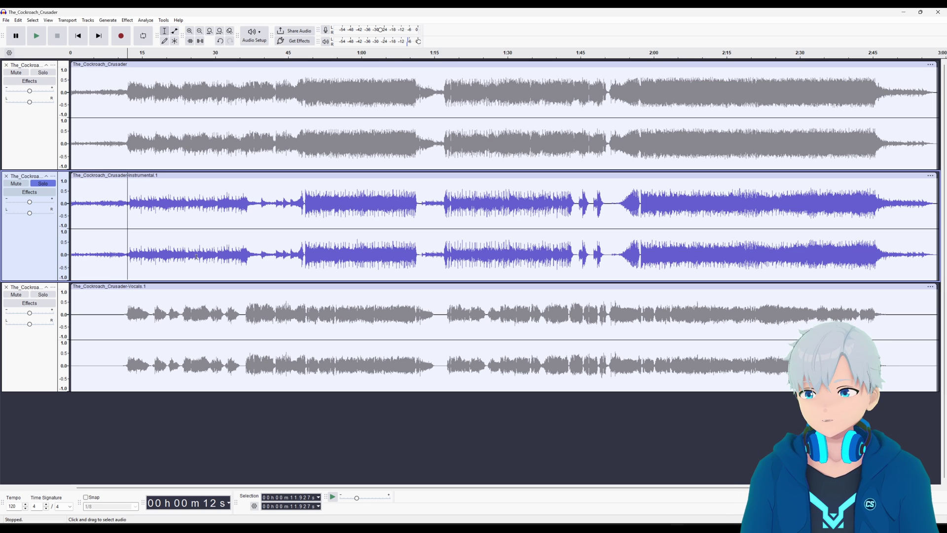
# Move the play position to about 17.5 s, back to 12 s, then select the Vocals track near 11.4 s
pyautogui.click(155, 213)
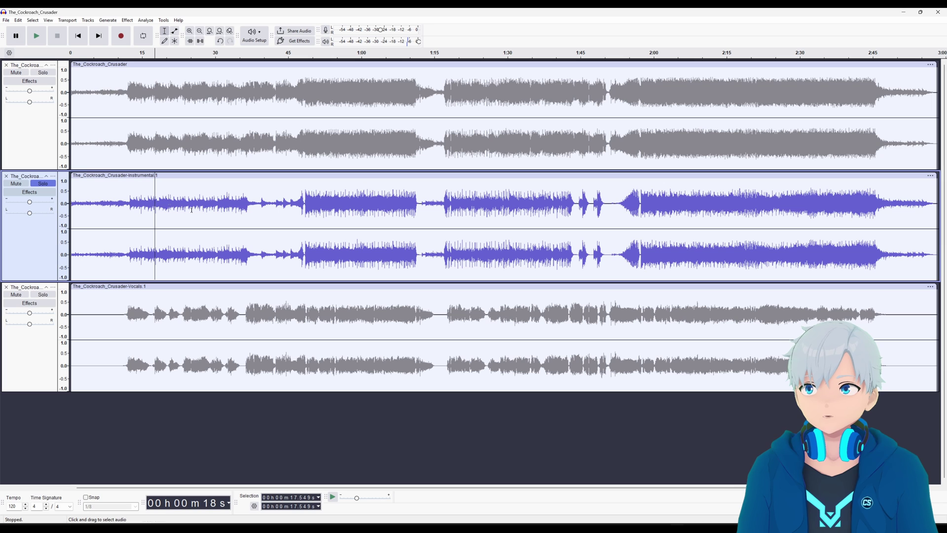
pyautogui.click(129, 197)
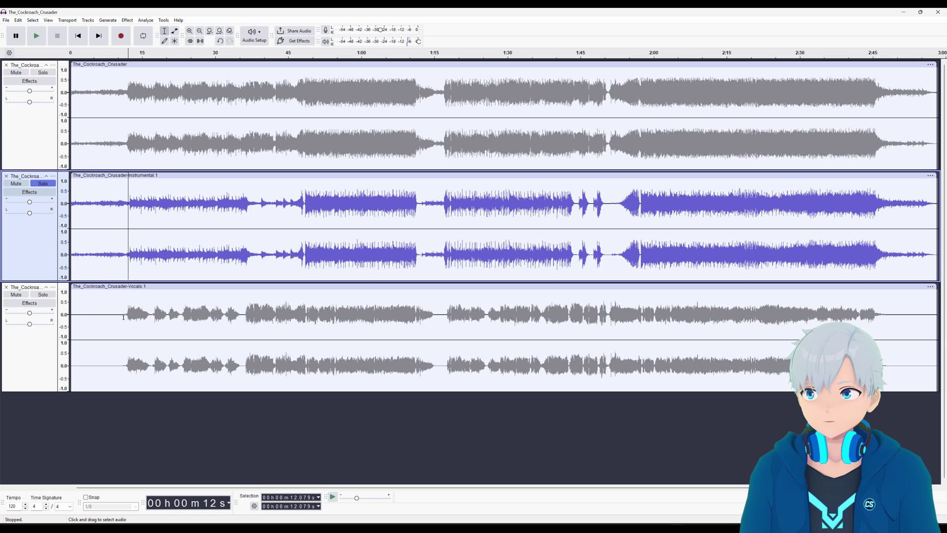
pyautogui.click(124, 312)
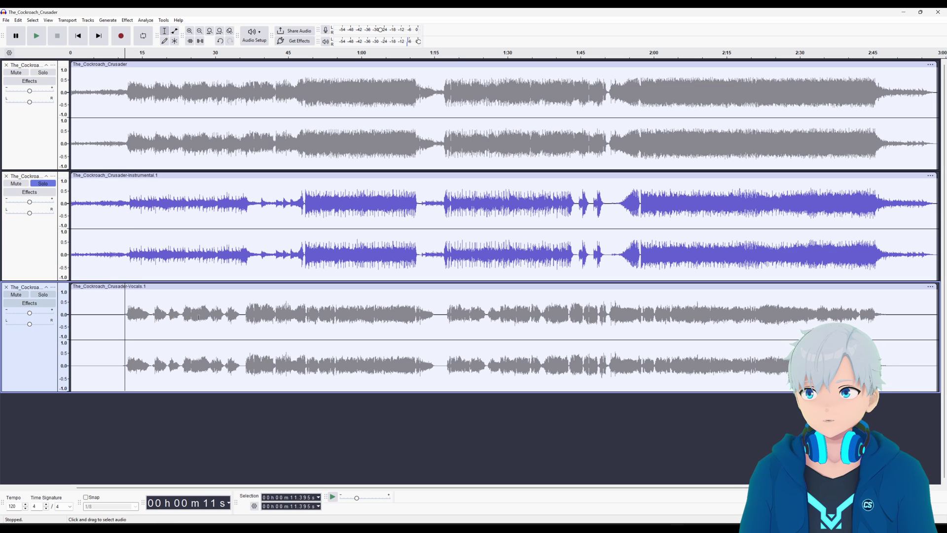
# Solo Vocals.1 in place of Instrumental.1 and play the isolated vocals, then stop
pyautogui.click(47, 295)
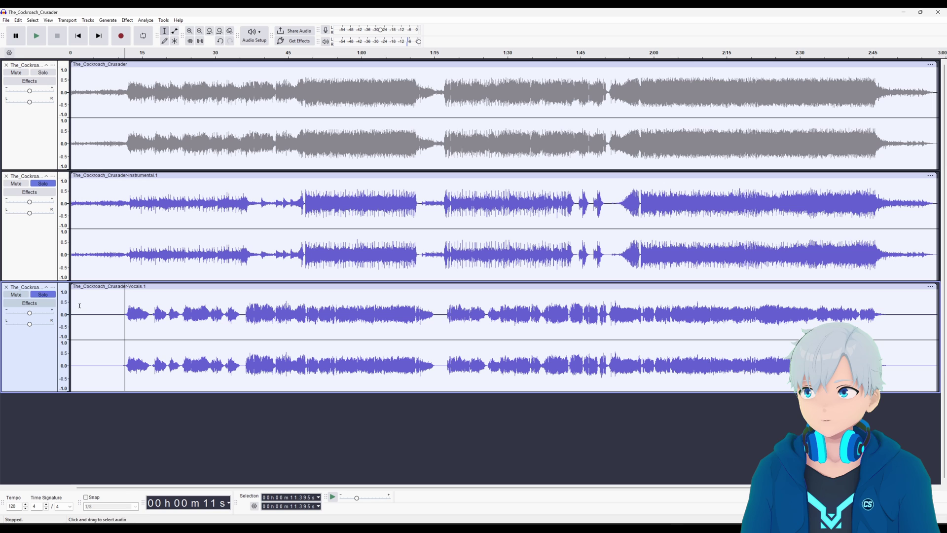
pyautogui.click(44, 183)
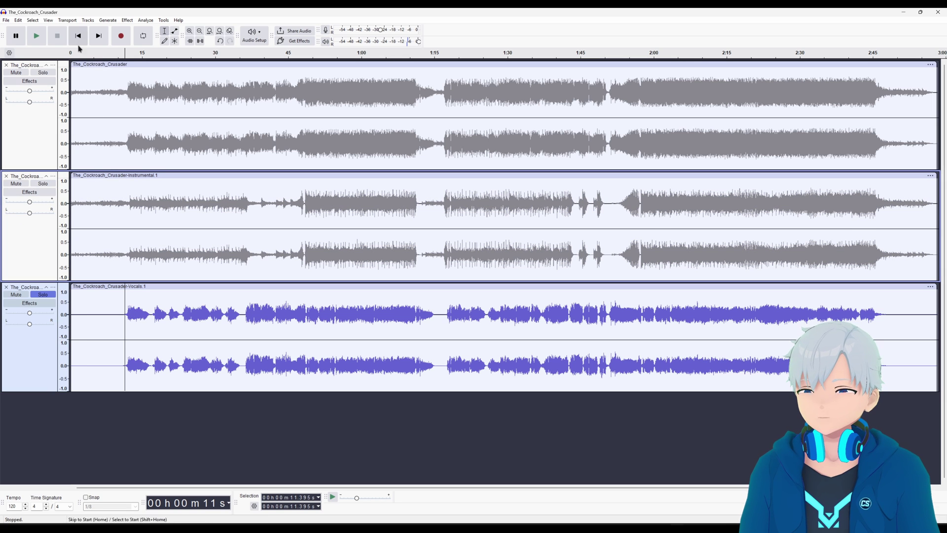
pyautogui.click(37, 36)
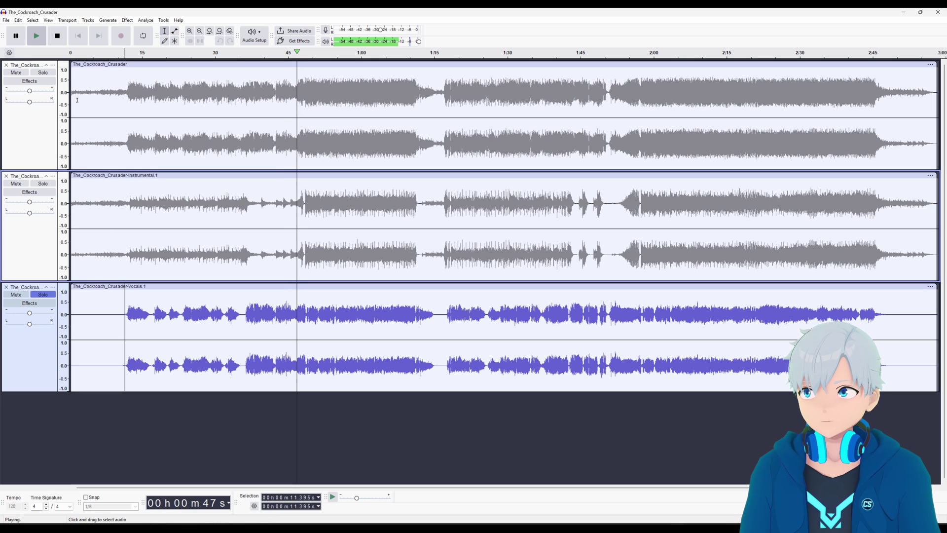
pyautogui.press('space')
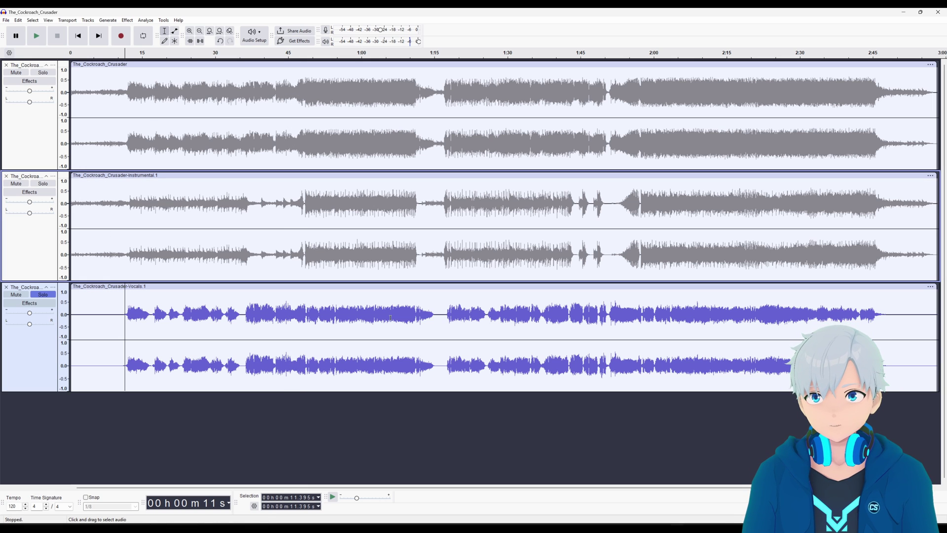